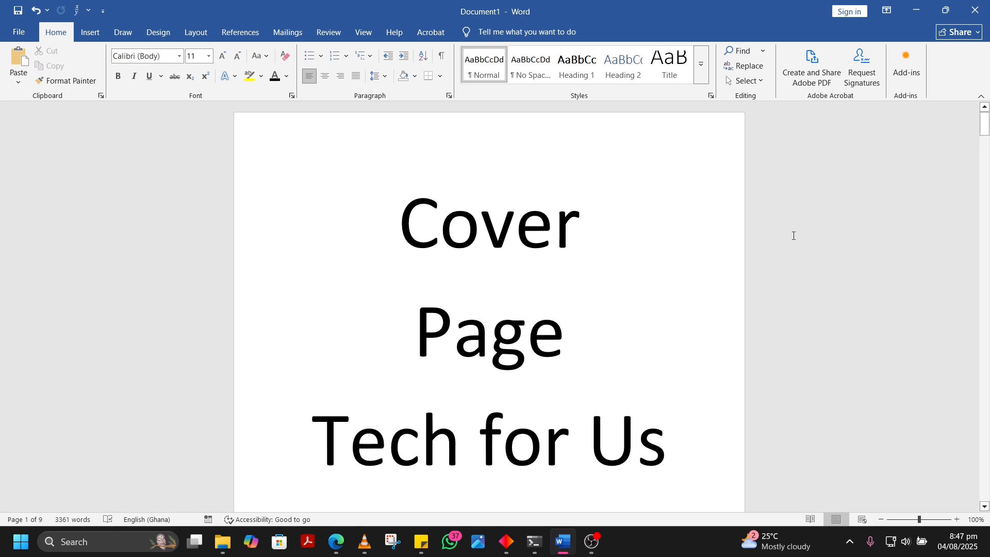
# Examine the footer page numbers from the cover page through the Dedication, Contents, Introduction and Conclusion pages
pyautogui.scroll(-1, 793, 235)
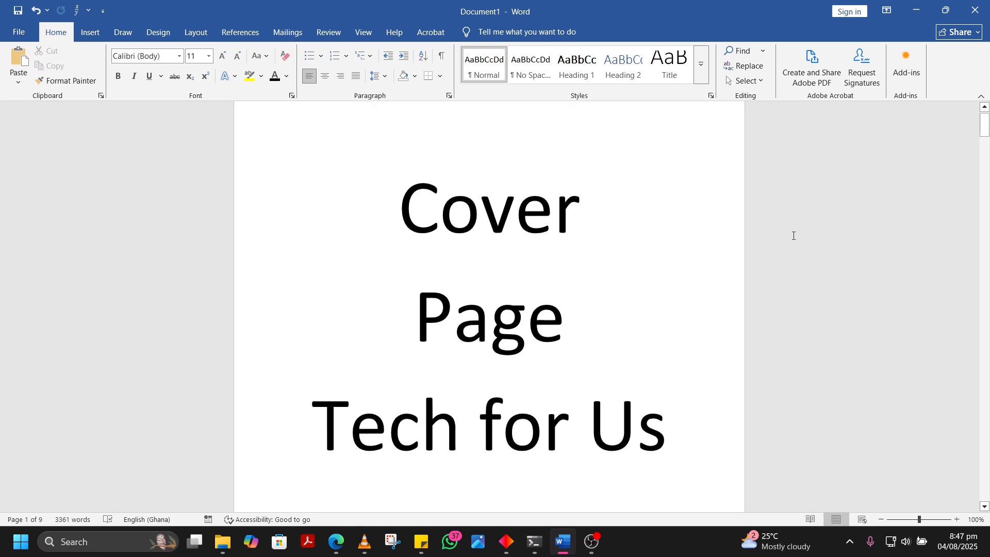
pyautogui.scroll(1, 794, 236)
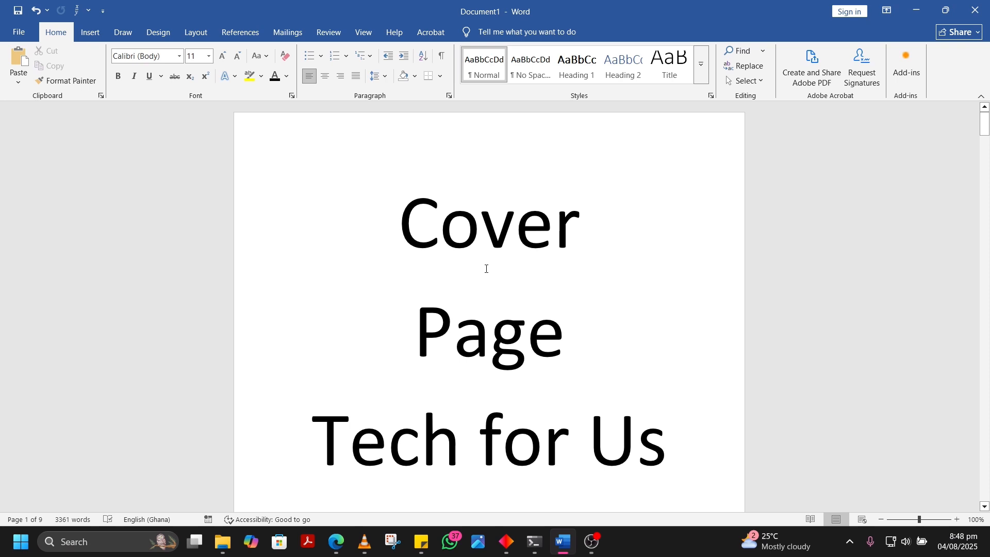
pyautogui.scroll(-10, 486, 268)
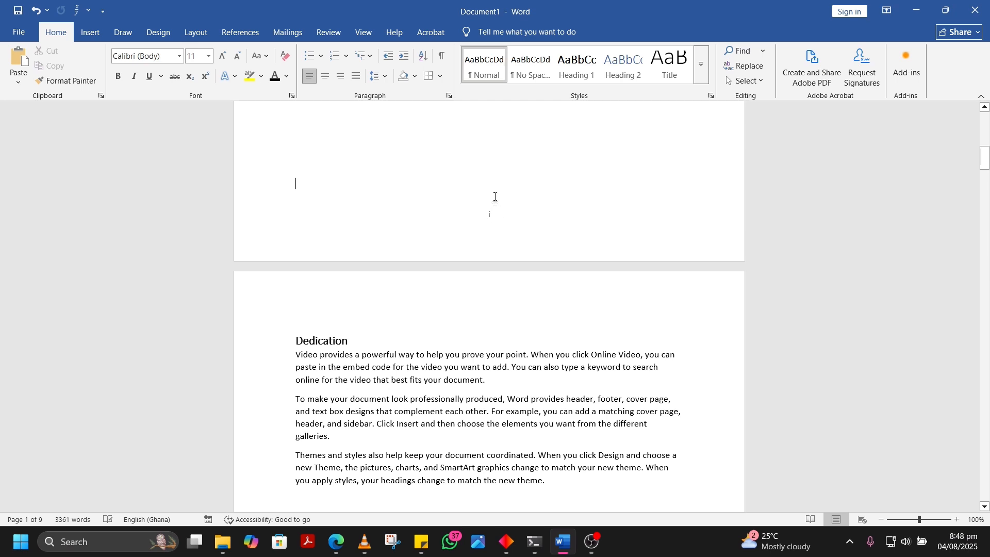
pyautogui.scroll(-6, 496, 201)
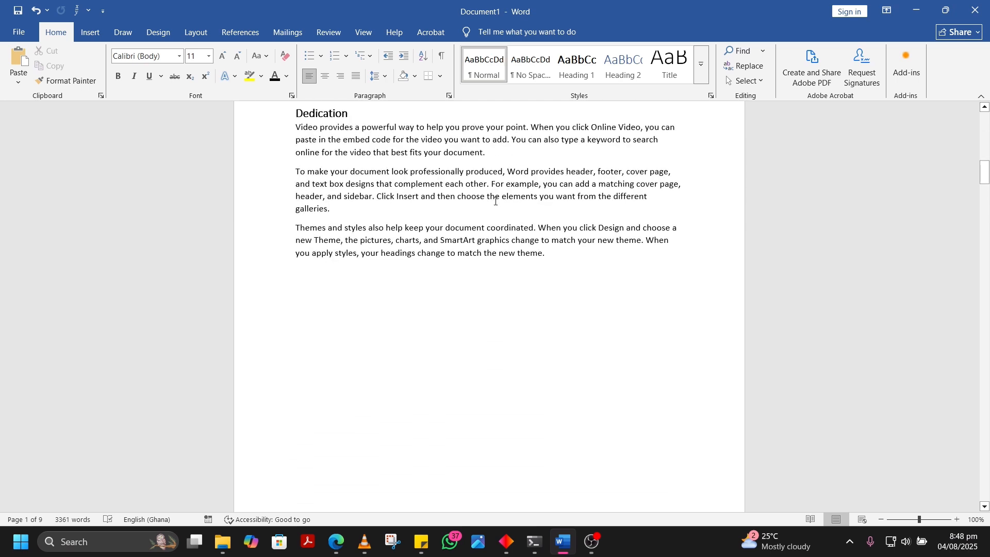
pyautogui.scroll(-10, 496, 201)
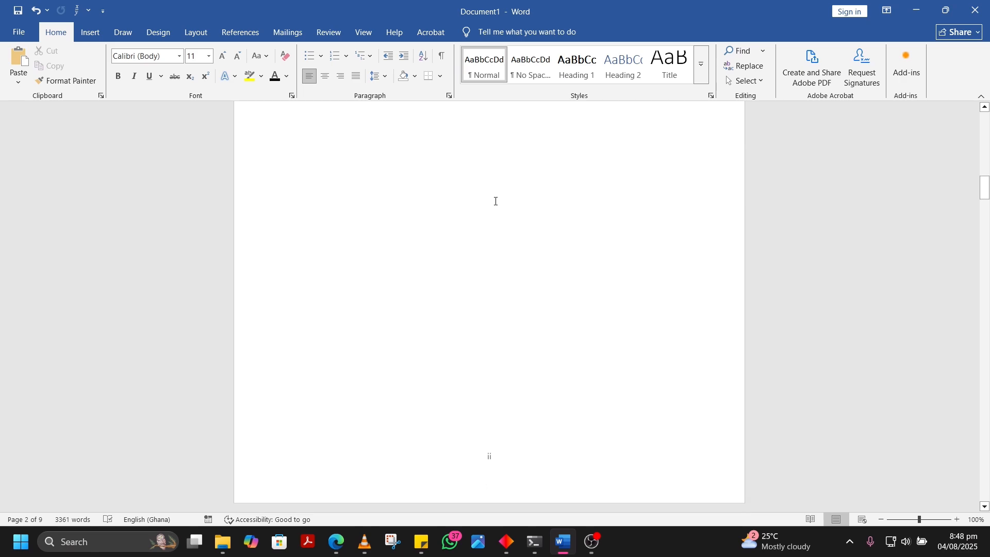
pyautogui.scroll(-11, 495, 204)
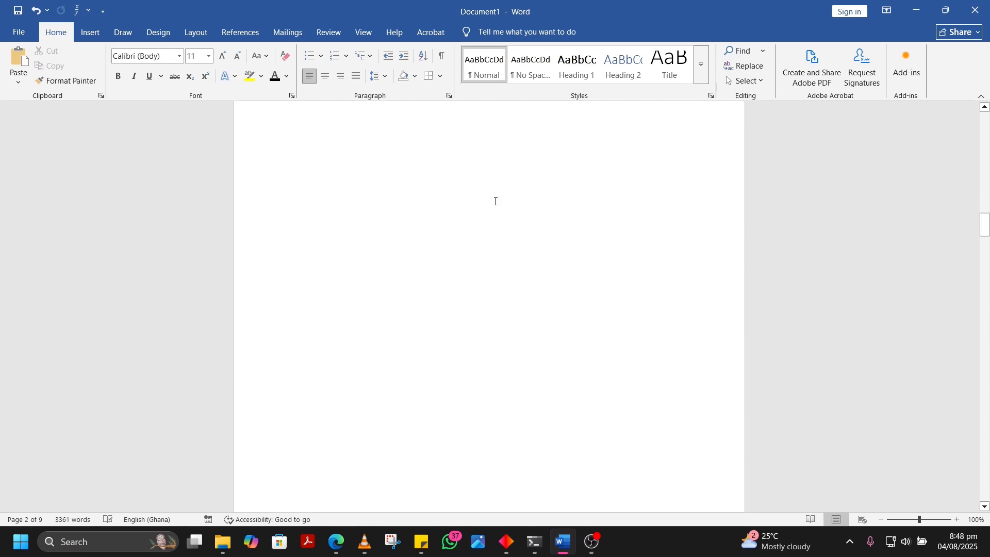
pyautogui.scroll(-12, 496, 201)
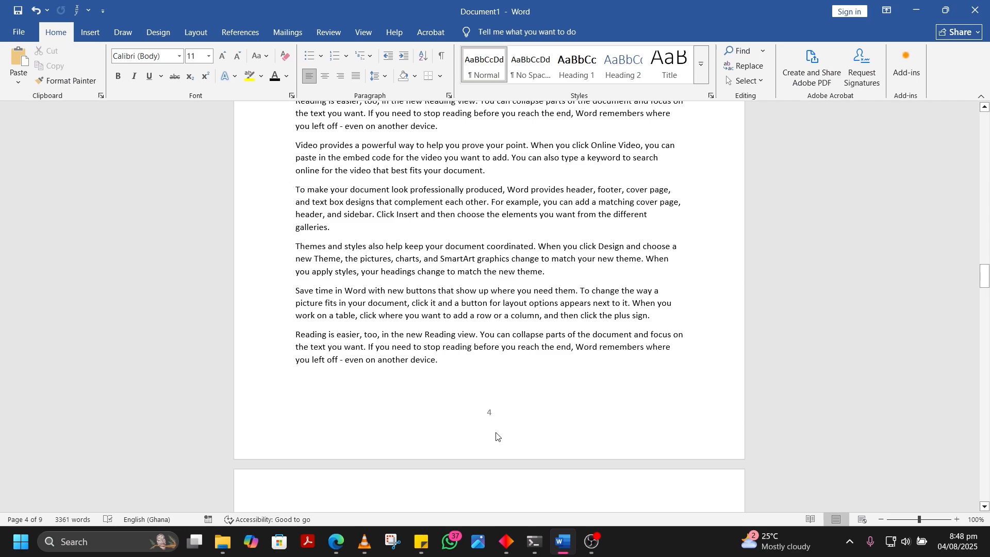
pyautogui.scroll(10, 479, 384)
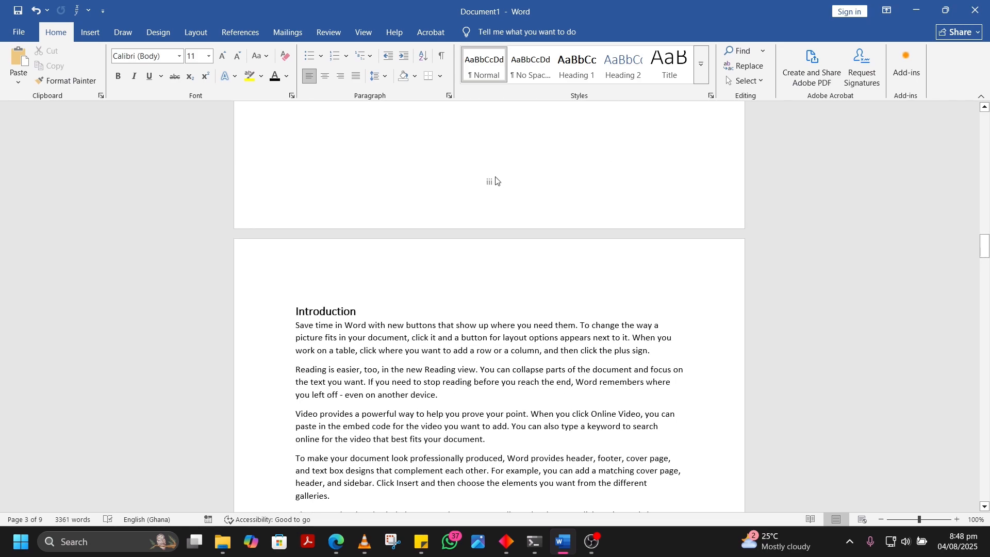
pyautogui.scroll(-4, 495, 201)
pyautogui.scroll(-15, 496, 197)
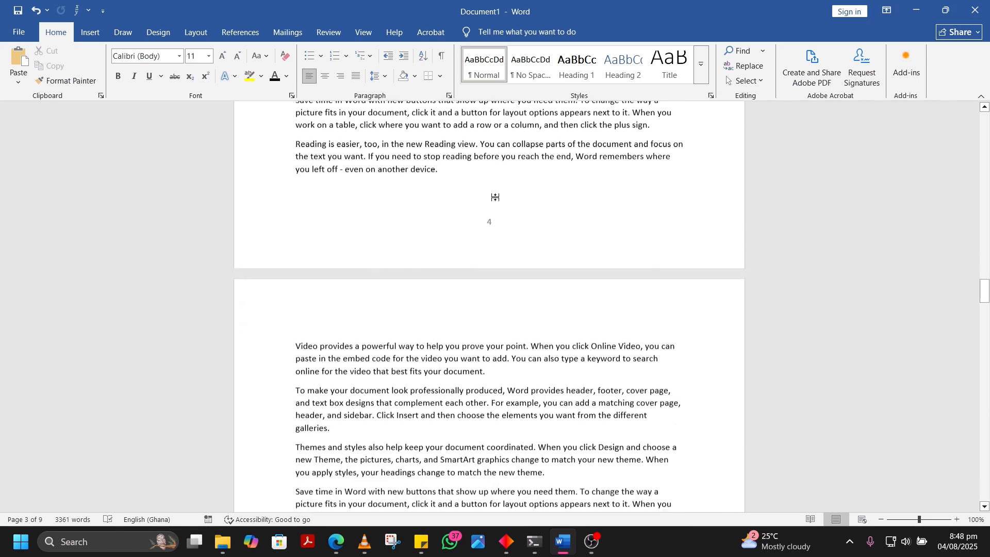
pyautogui.scroll(20, 496, 198)
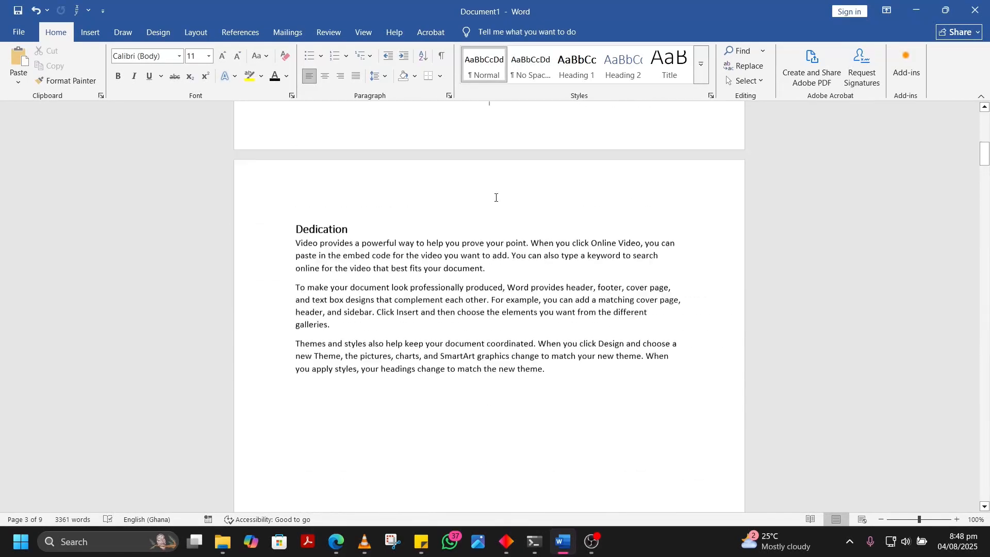
pyautogui.scroll(15, 495, 197)
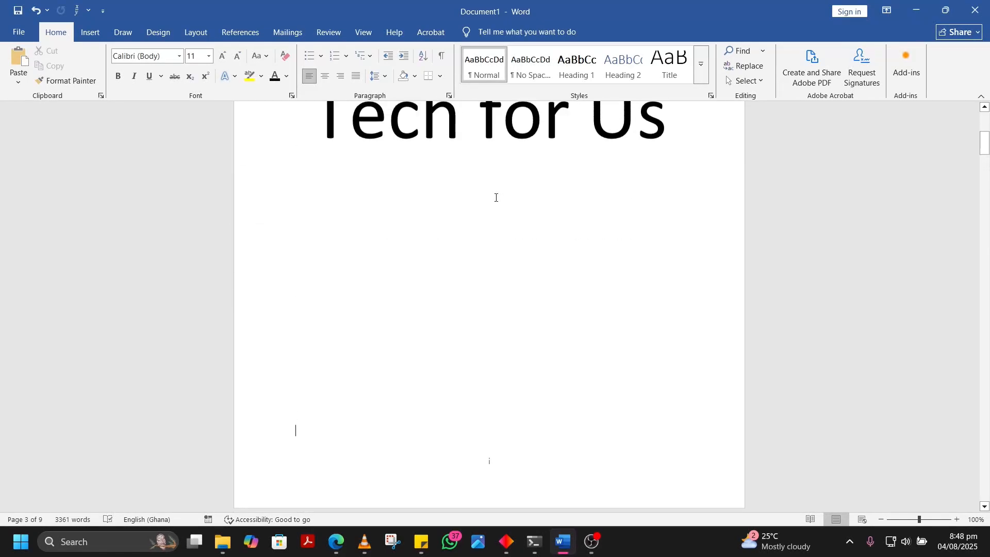
# Remove the page number from the cover page by enabling Different First Page for the Section 1 footer, and exit footer editing
pyautogui.scroll(-10, 511, 300)
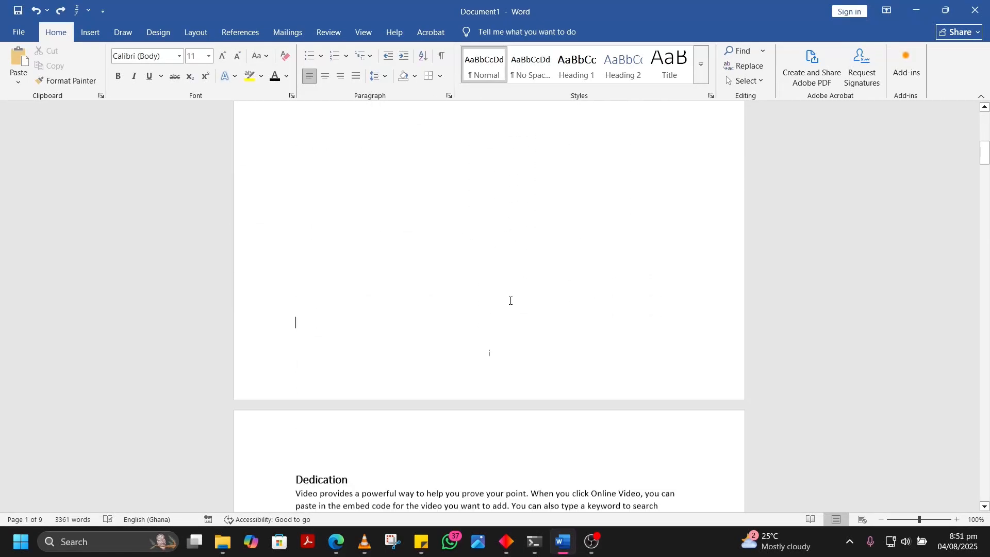
pyautogui.doubleClick(498, 263)
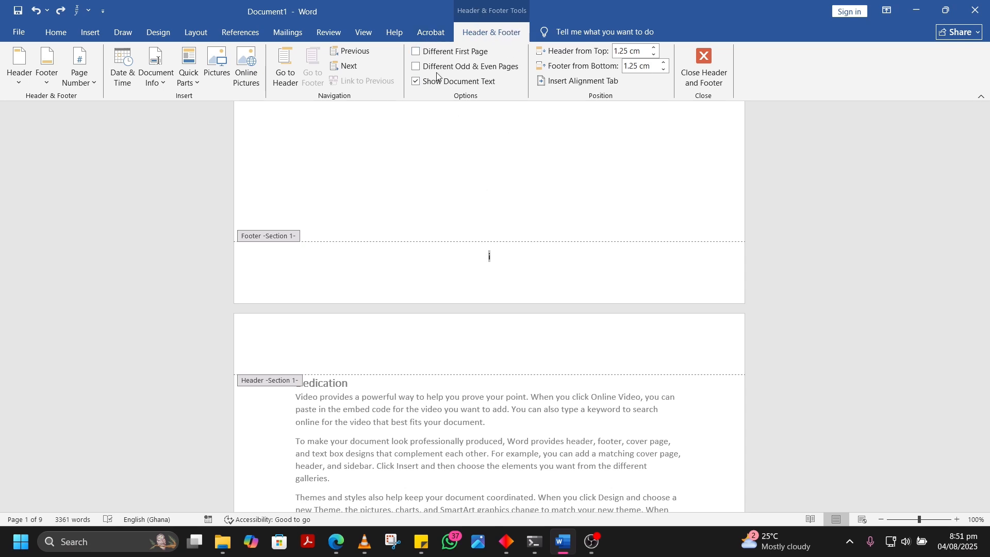
pyautogui.click(415, 51)
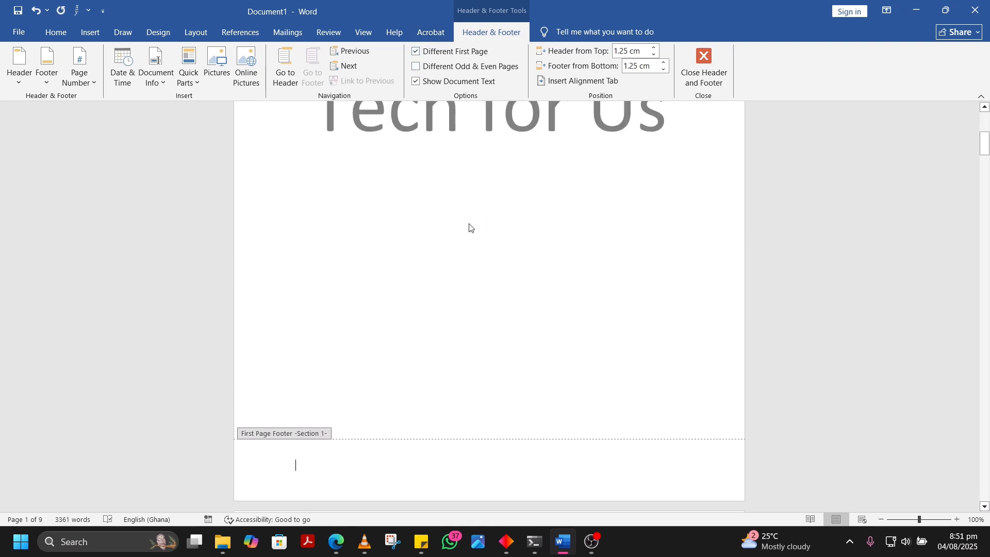
pyautogui.scroll(-3, 470, 303)
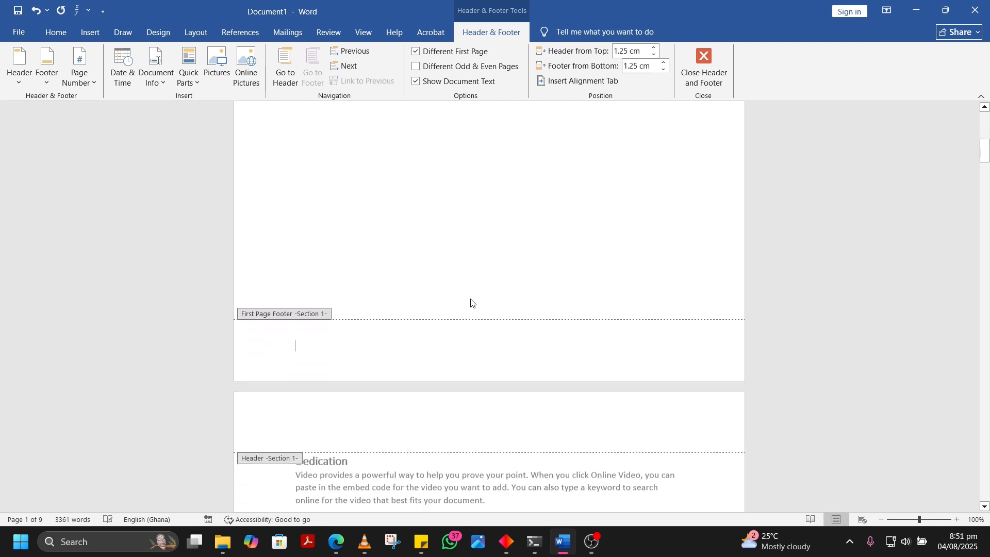
pyautogui.scroll(-2, 470, 299)
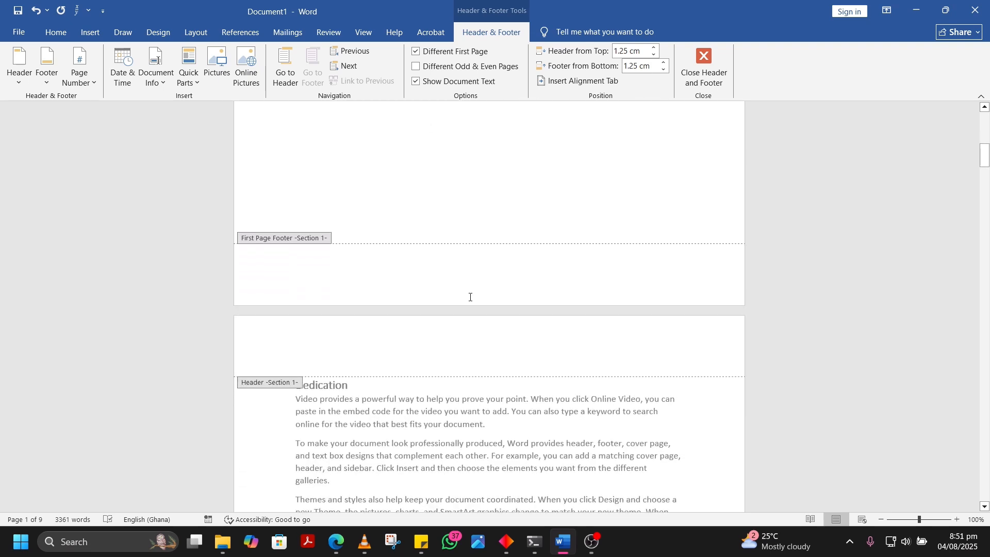
pyautogui.scroll(-3, 470, 298)
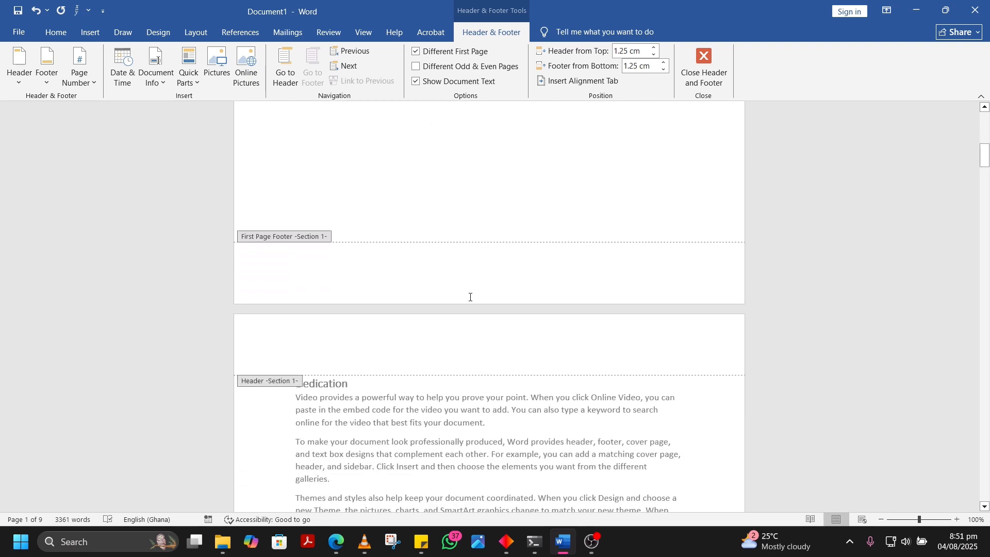
pyautogui.scroll(-3, 470, 300)
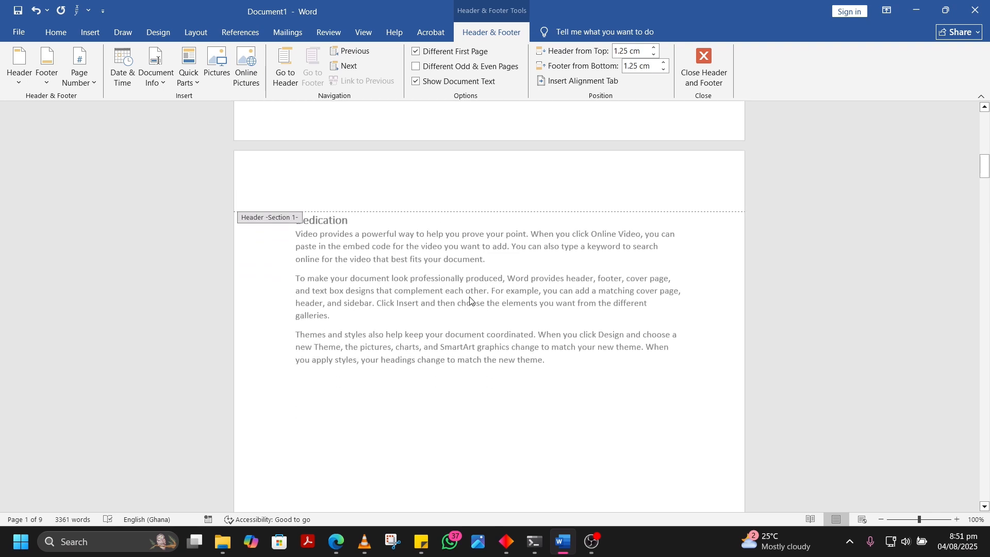
pyautogui.scroll(-7, 471, 300)
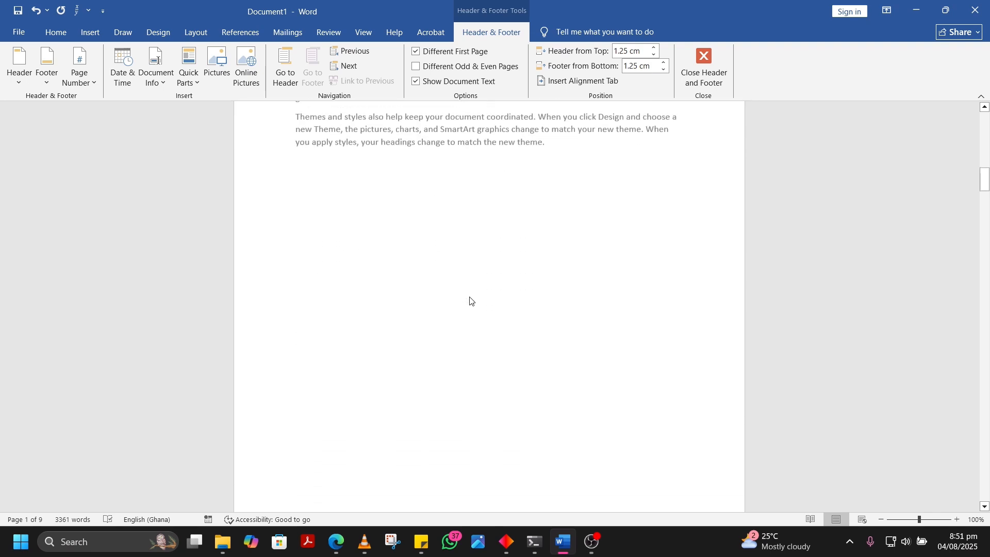
pyautogui.scroll(14, 470, 300)
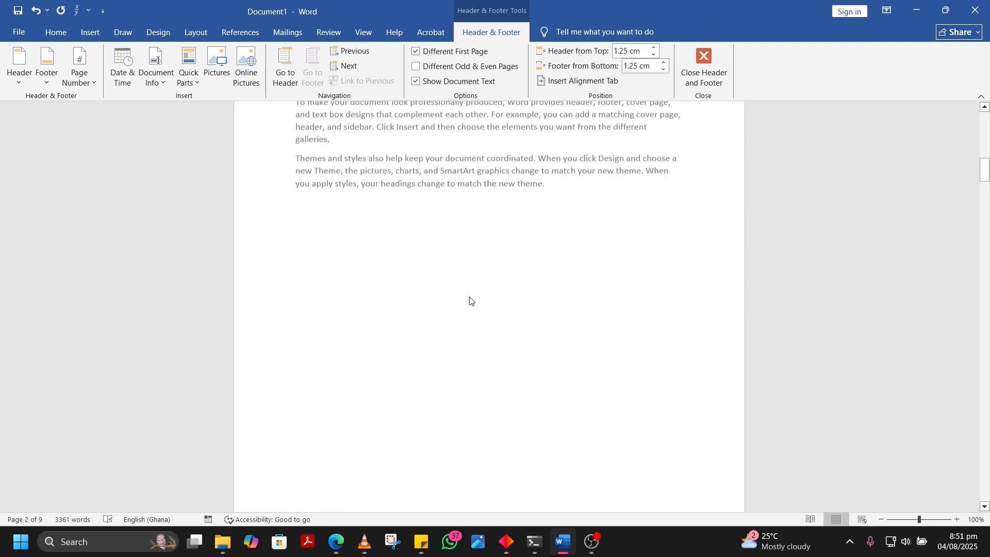
pyautogui.scroll(-2, 487, 334)
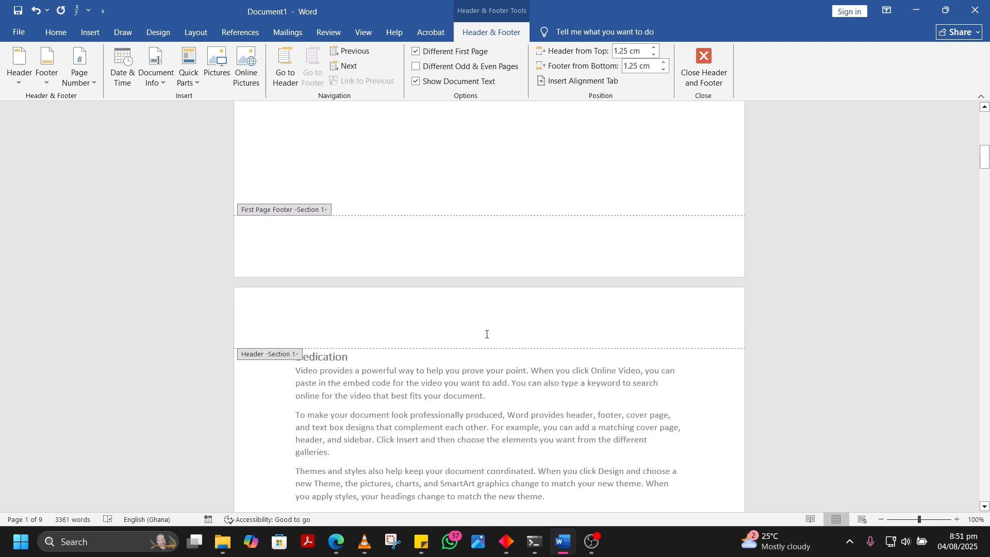
pyautogui.scroll(-15, 487, 334)
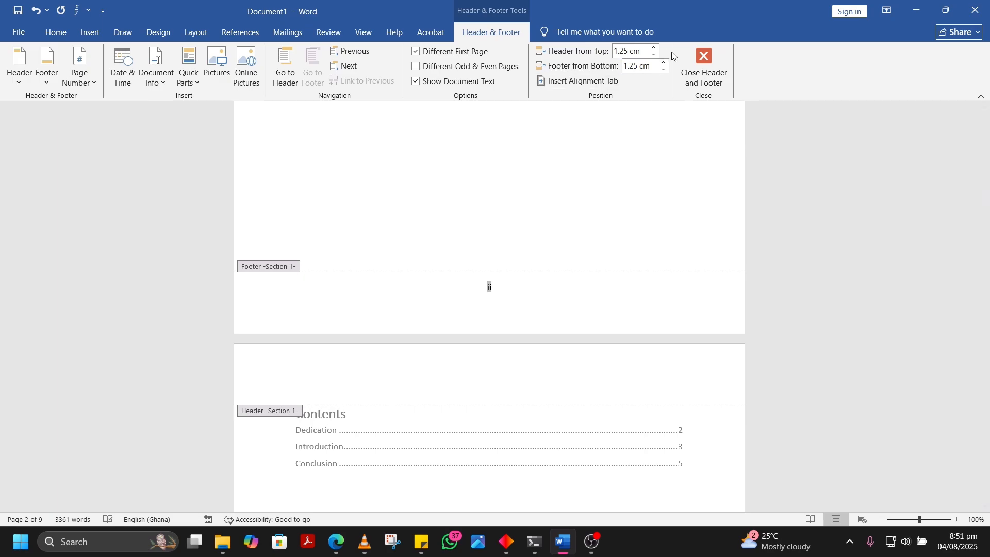
pyautogui.click(704, 67)
# Check the page numbering in the footers from the cover page through the end of the first Introduction page
pyautogui.scroll(-15, 588, 201)
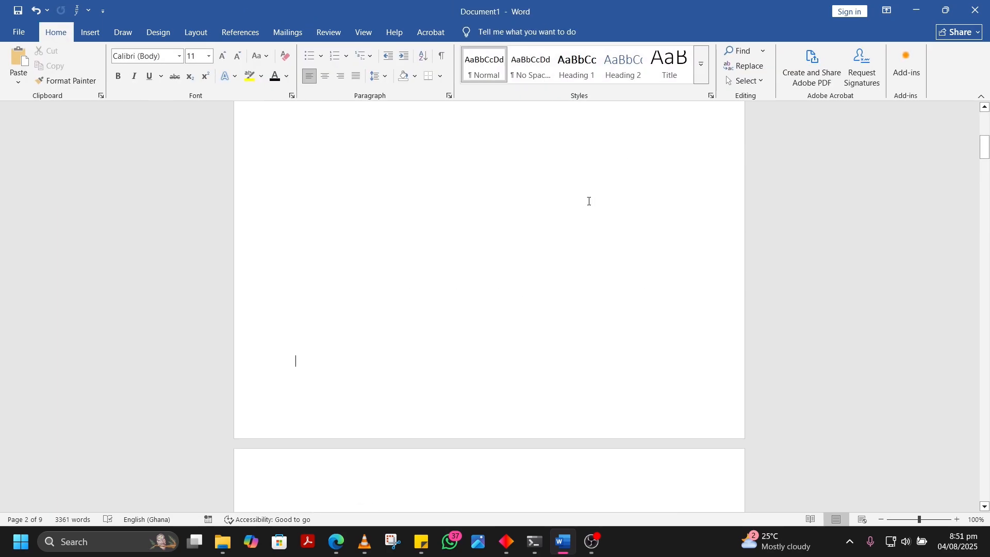
pyautogui.scroll(-10, 592, 174)
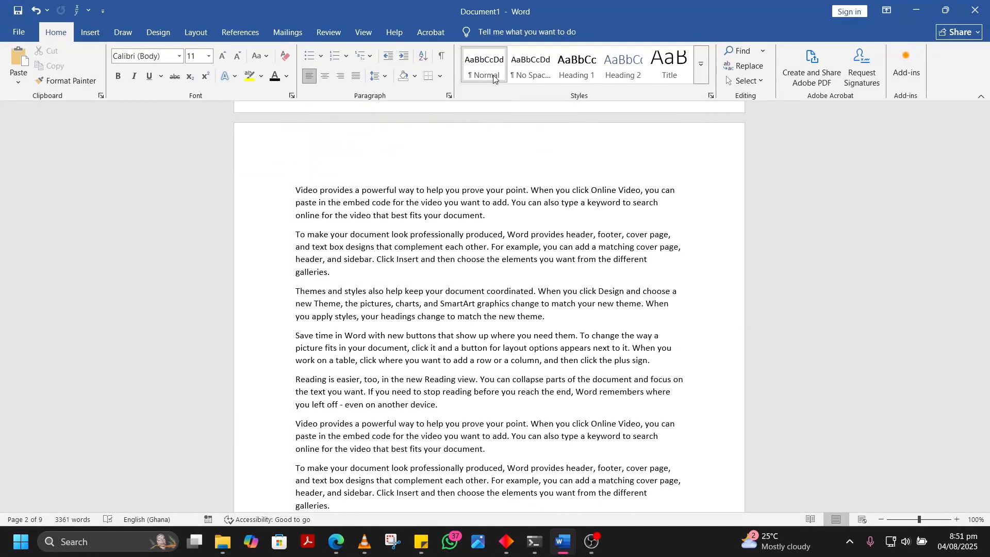
pyautogui.scroll(-6, 513, 310)
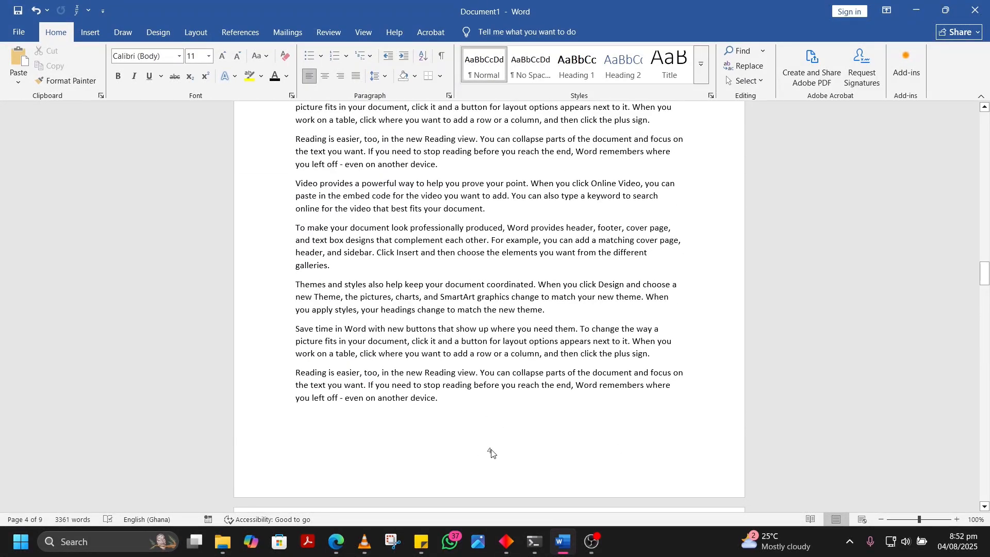
pyautogui.scroll(10, 492, 454)
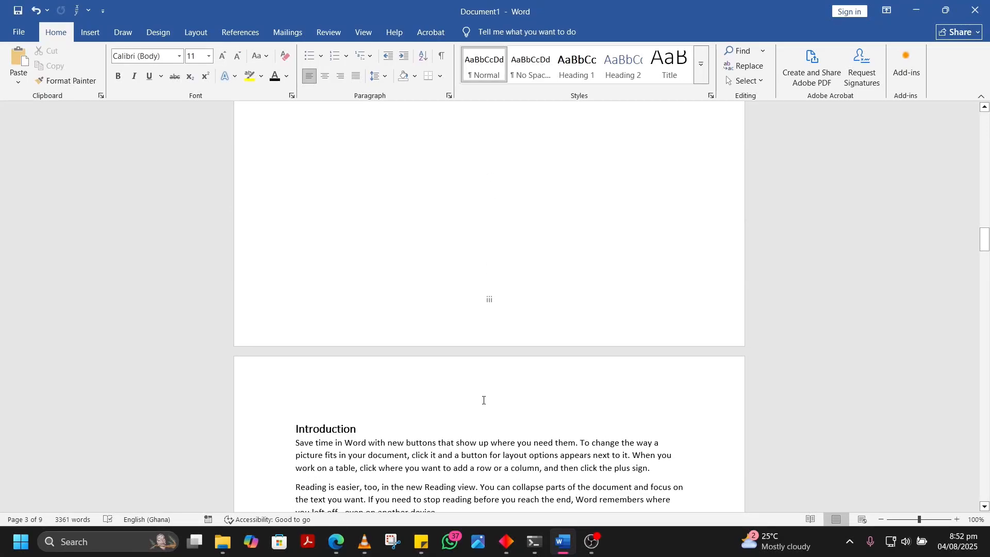
pyautogui.scroll(-10, 487, 417)
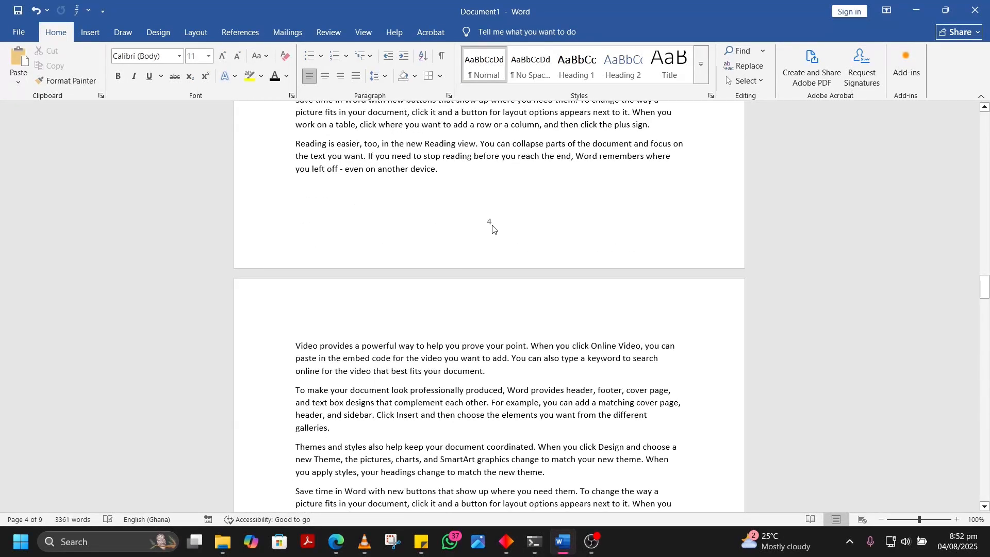
pyautogui.scroll(10, 493, 229)
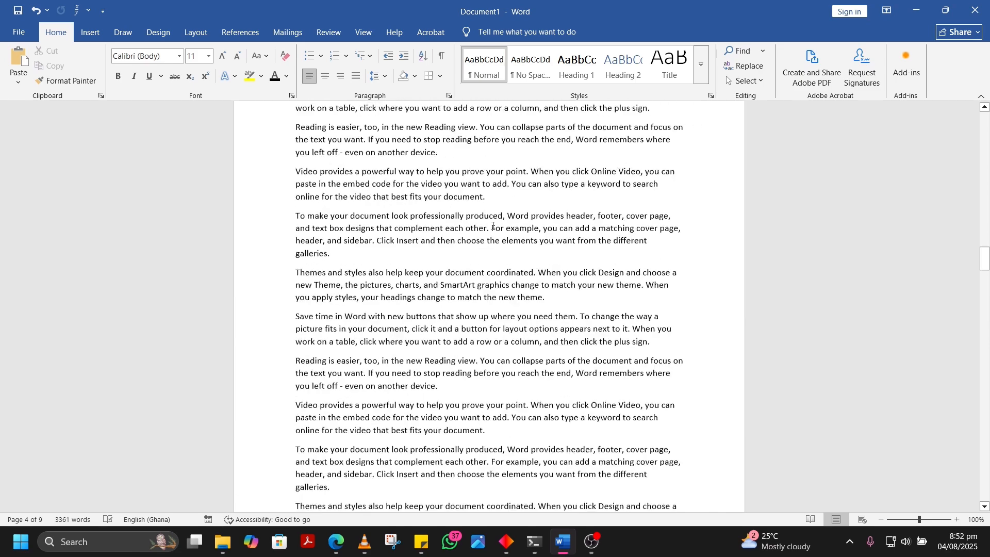
# Reveal the formatting marks below the table of contents to inspect the break there, and hide them again
pyautogui.scroll(7, 493, 226)
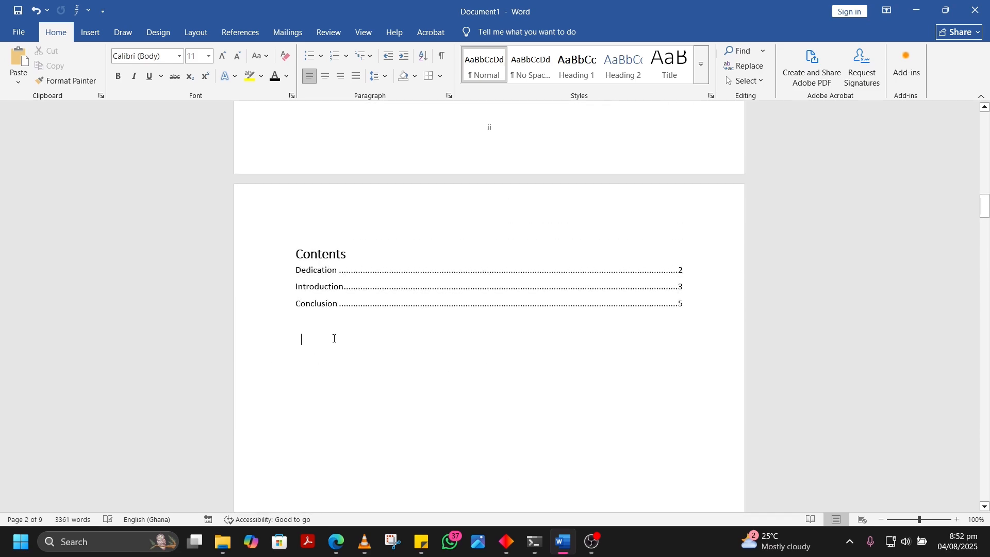
pyautogui.click(318, 293)
pyautogui.click(444, 64)
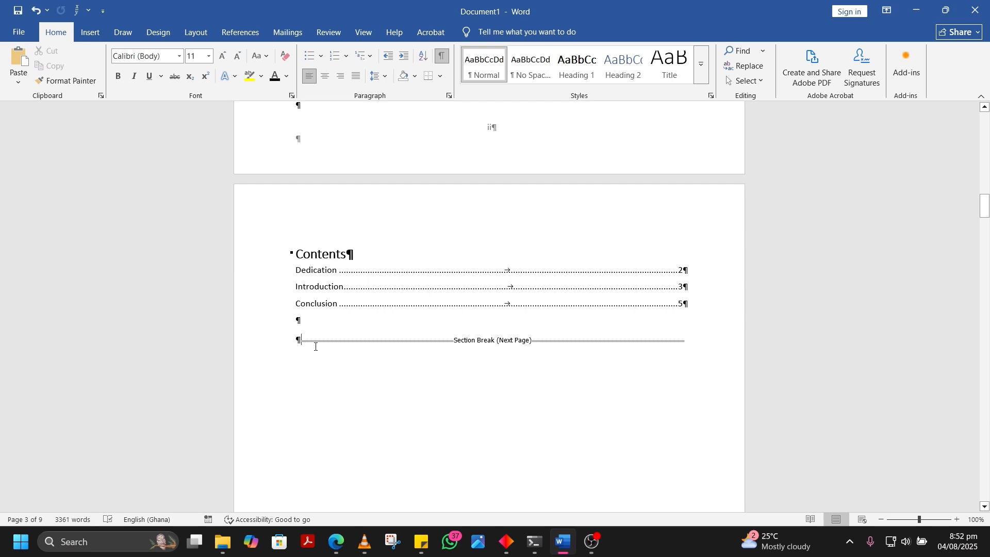
pyautogui.click(443, 61)
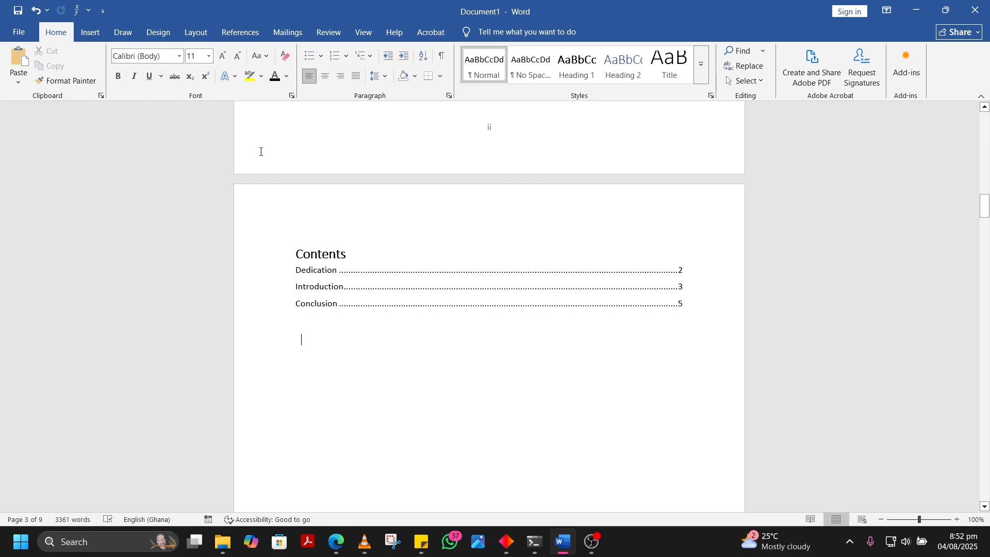
# Review the available section break types, including Next Page, without inserting a break below the table of contents
pyautogui.click(197, 34)
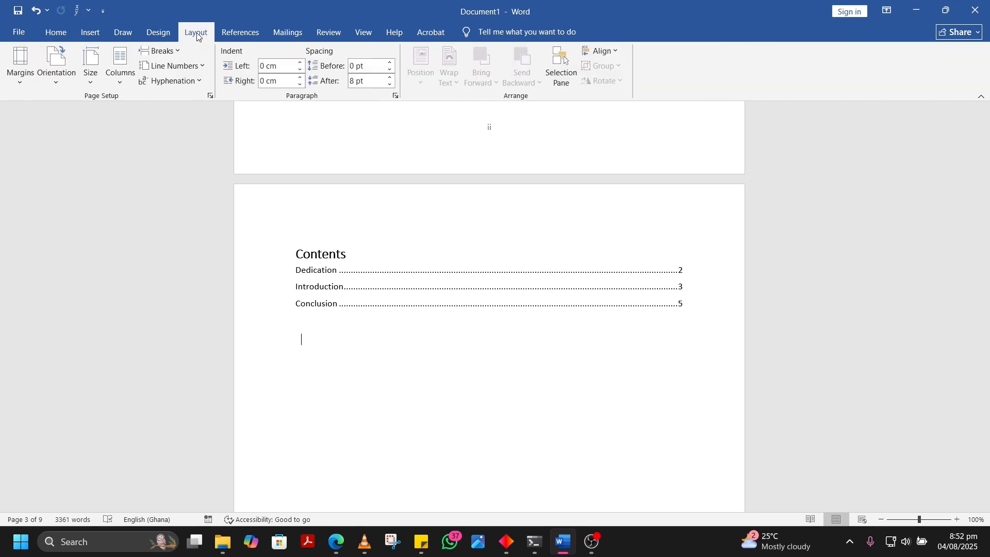
pyautogui.click(174, 51)
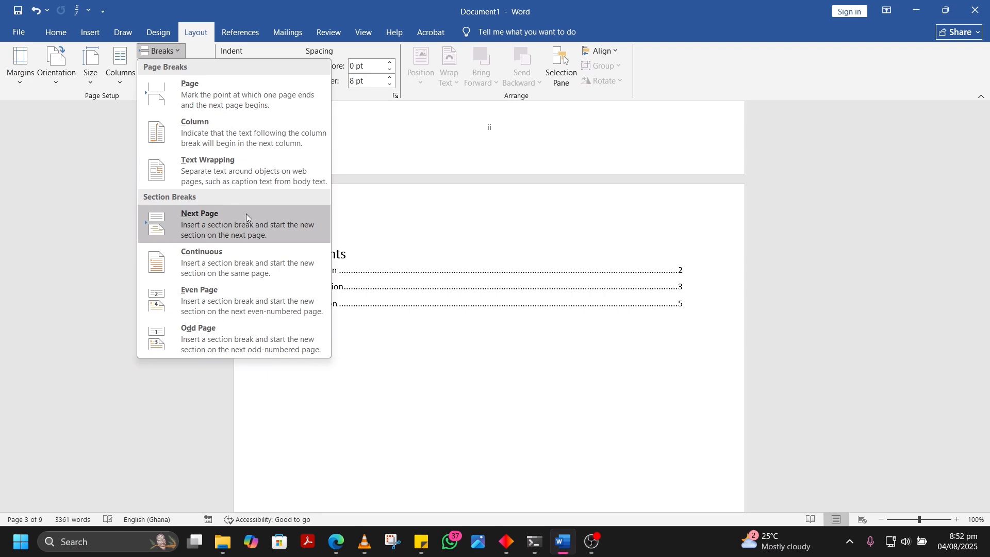
pyautogui.click(358, 335)
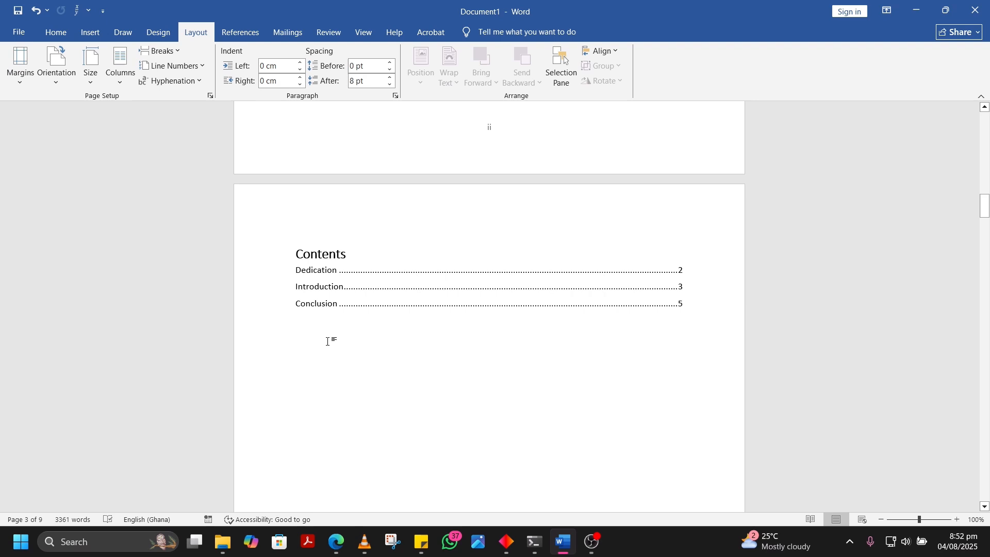
# Unlink the Section 2 footer on the first Introduction page from the previous section
pyautogui.click(56, 32)
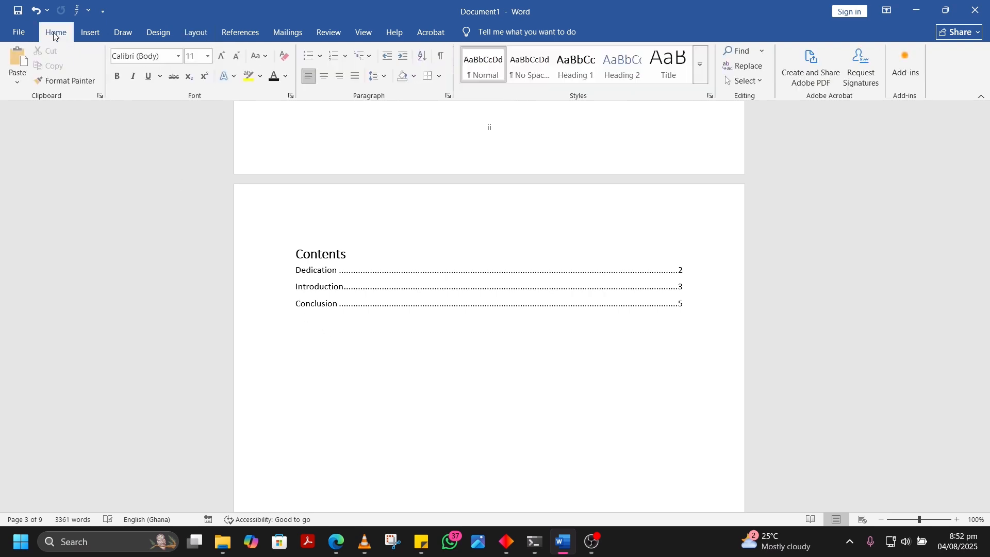
pyautogui.scroll(-8, 379, 351)
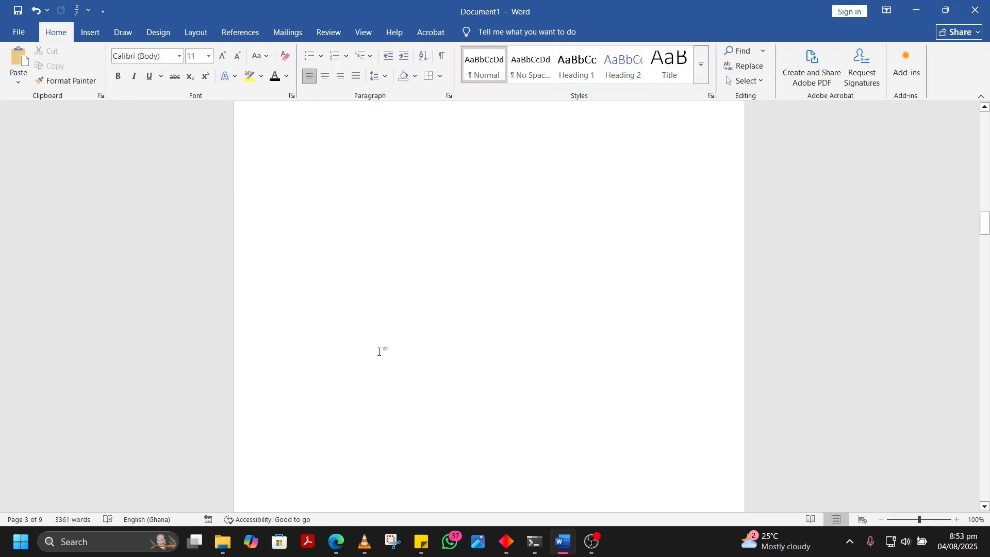
pyautogui.scroll(-8, 379, 352)
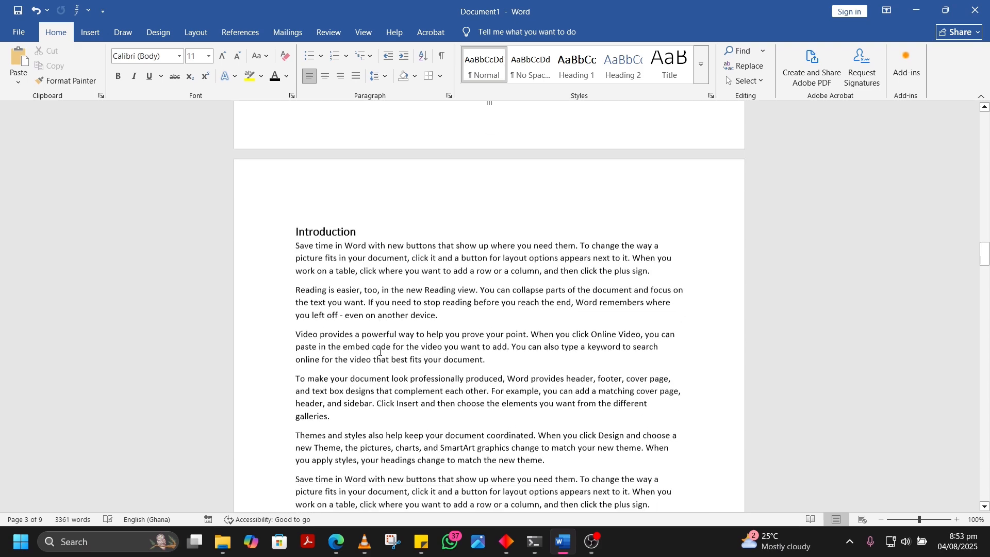
pyautogui.scroll(-8, 379, 352)
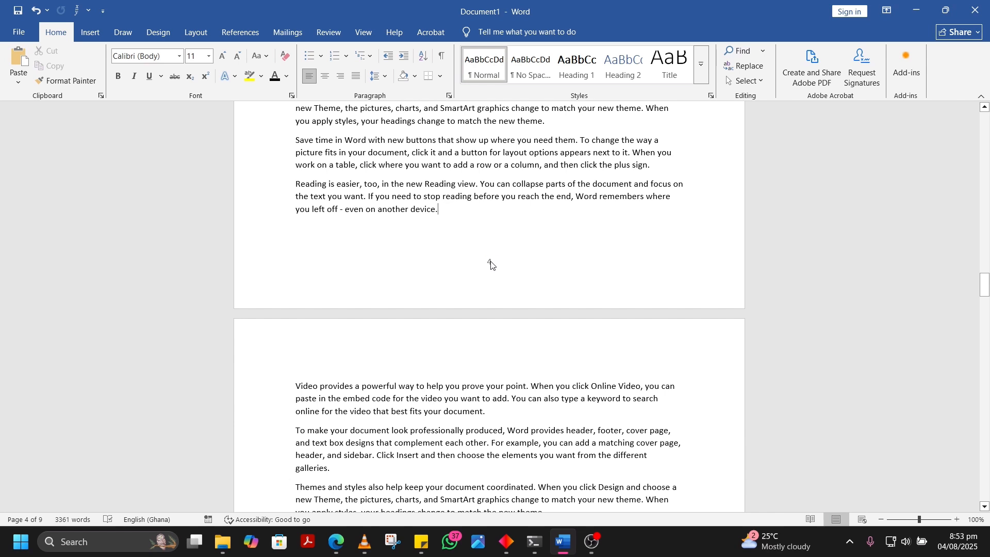
pyautogui.doubleClick(491, 263)
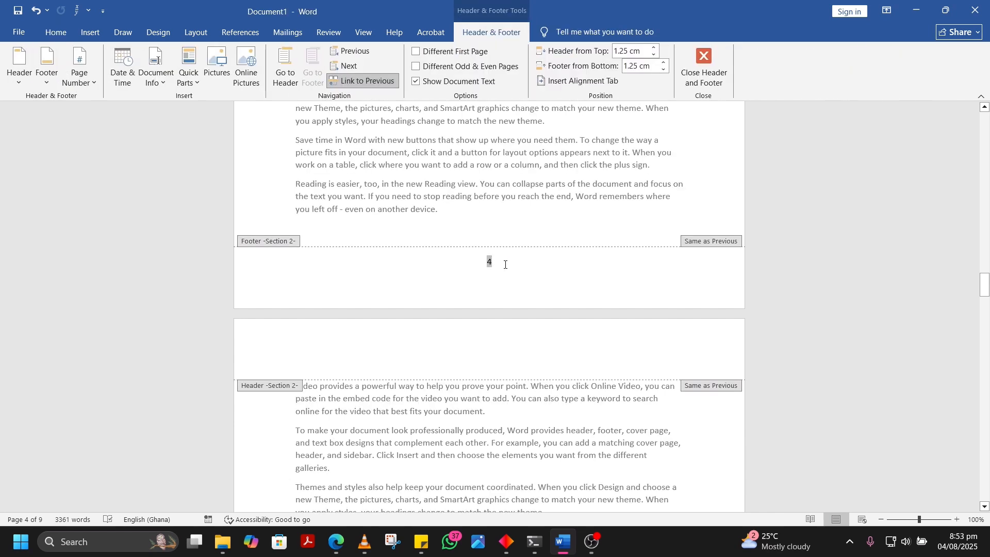
pyautogui.click(376, 81)
# Set the Section 2 page numbering to start at 1, keeping the 1, 2, 3 number format
pyautogui.scroll(5, 464, 237)
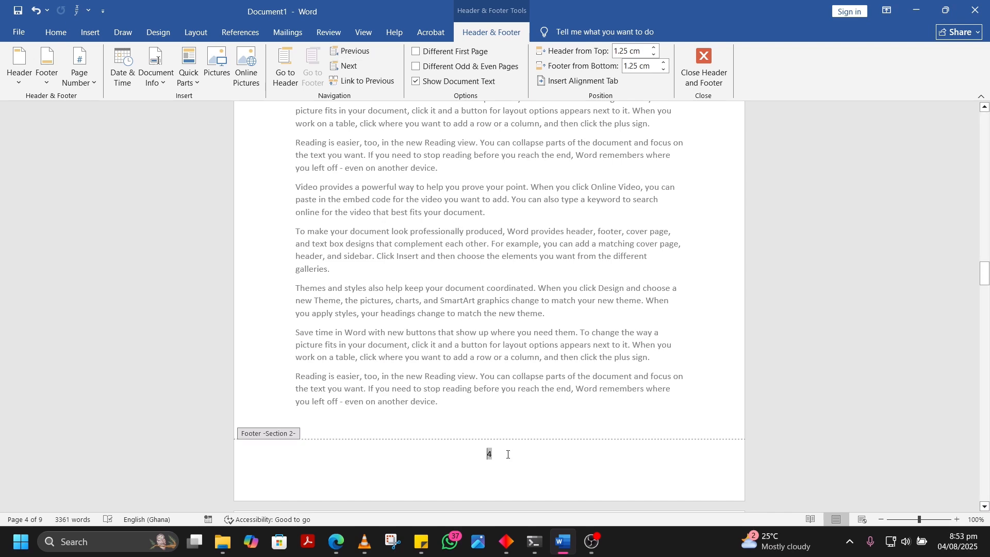
pyautogui.scroll(14, 508, 454)
pyautogui.scroll(-3, 508, 454)
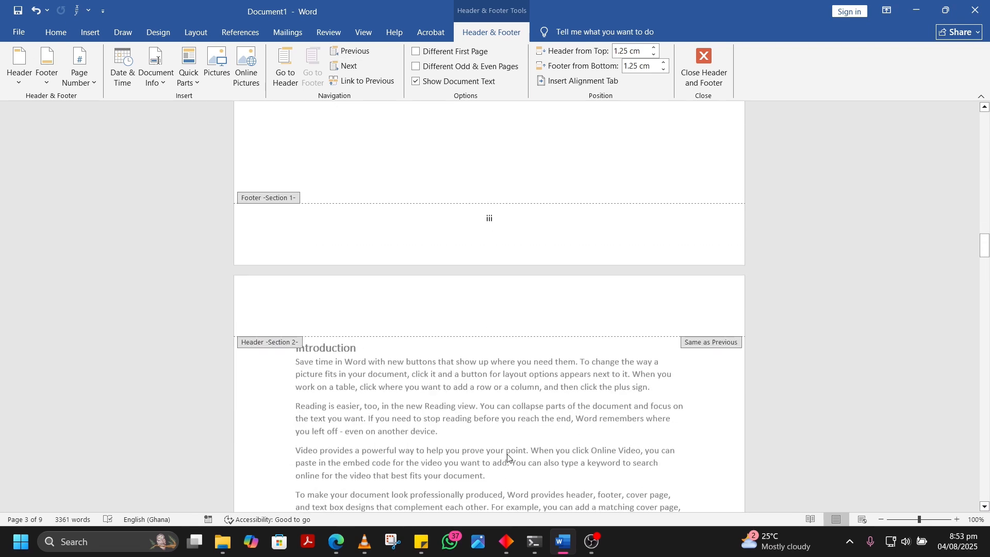
pyautogui.scroll(-16, 508, 456)
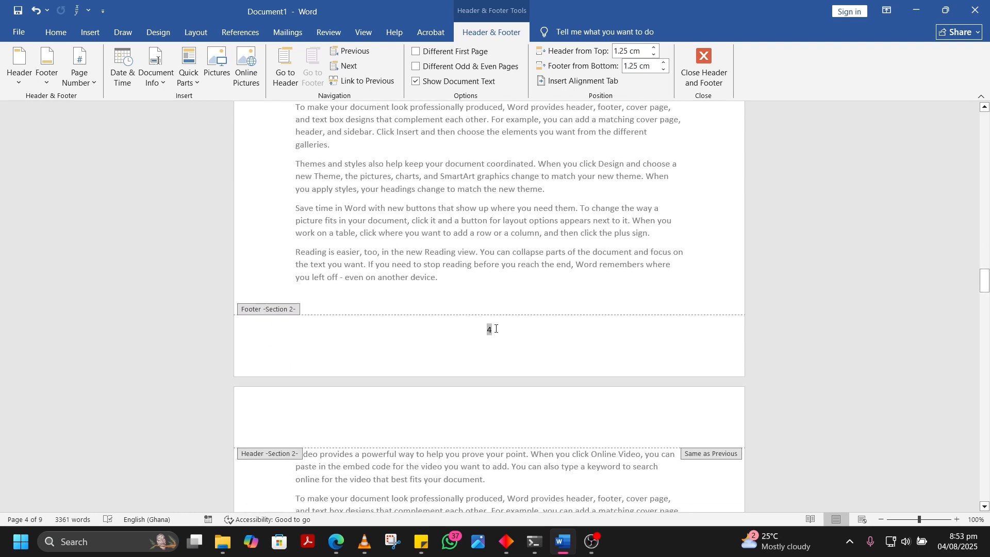
pyautogui.doubleClick(491, 329)
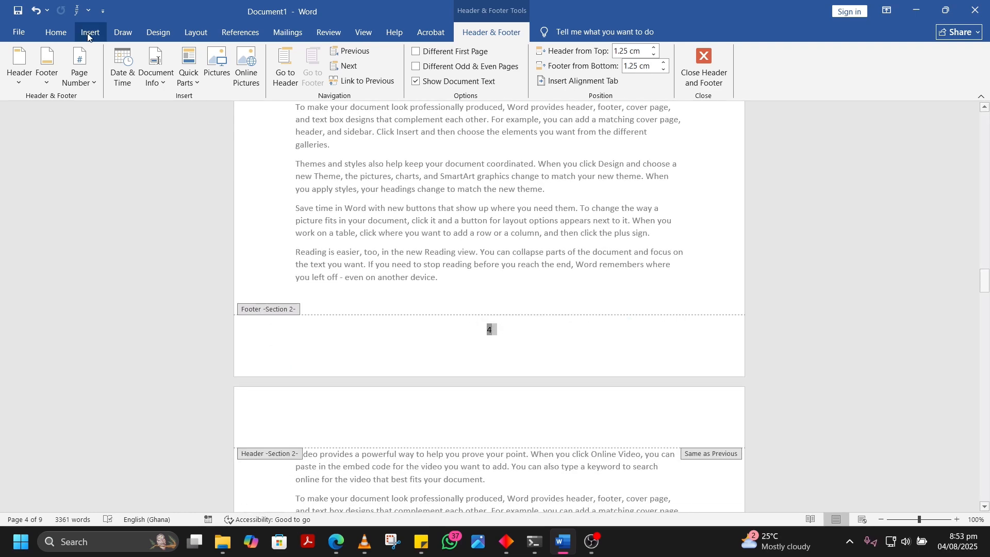
pyautogui.click(91, 82)
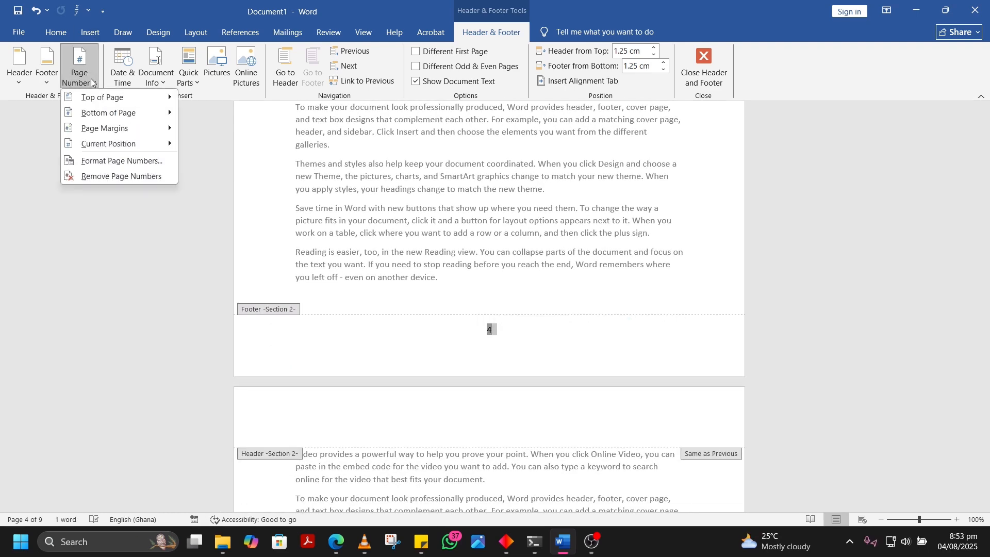
pyautogui.click(157, 160)
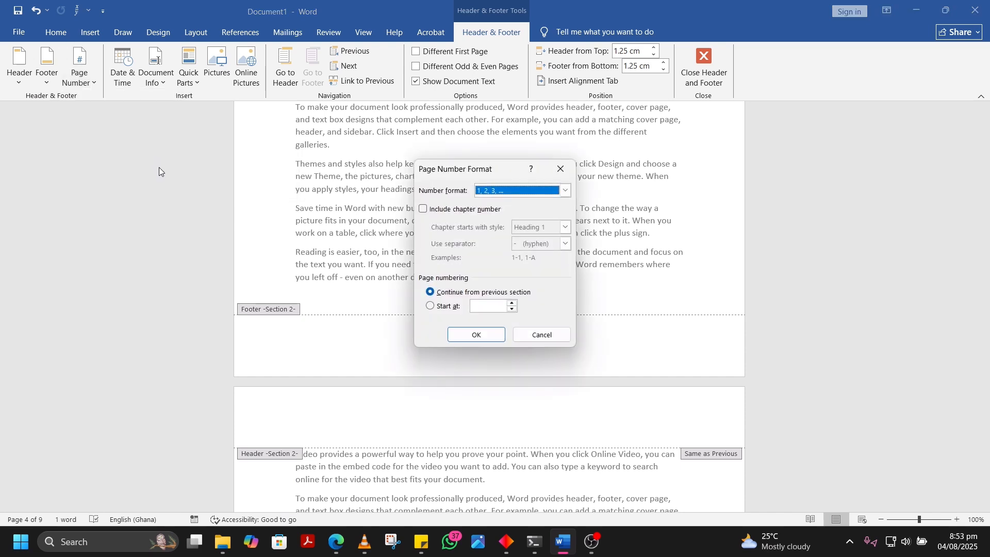
pyautogui.click(431, 307)
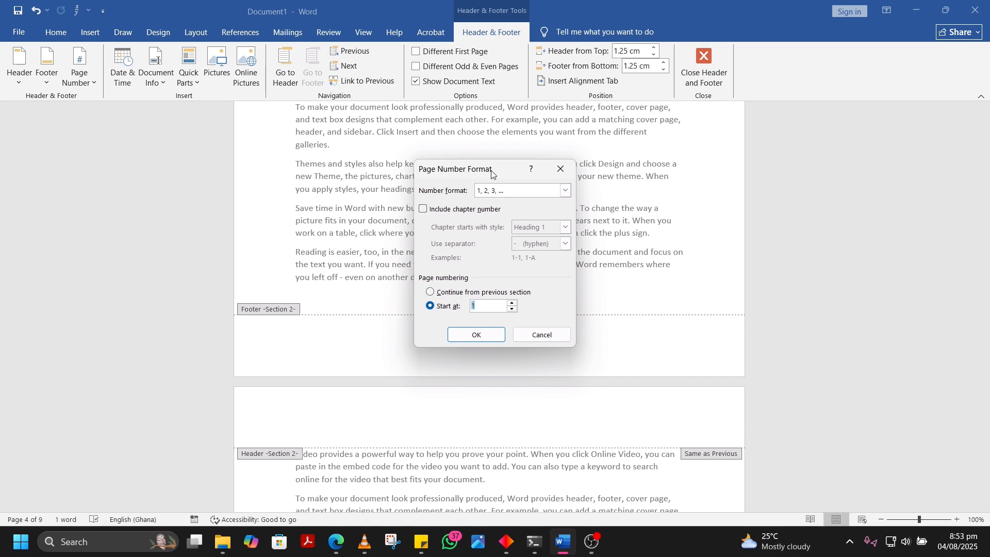
pyautogui.moveTo(493, 175); pyautogui.dragTo(342, 162)
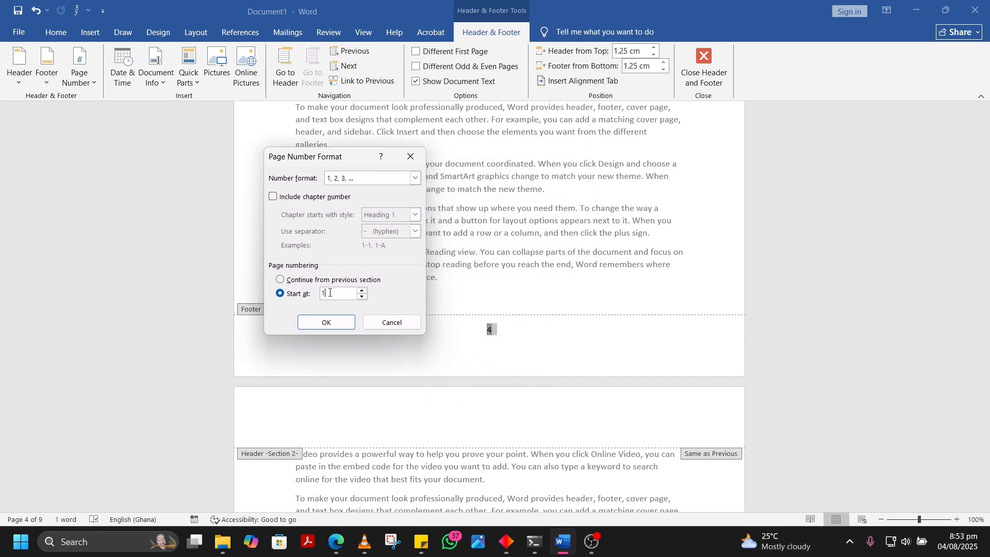
pyautogui.click(337, 323)
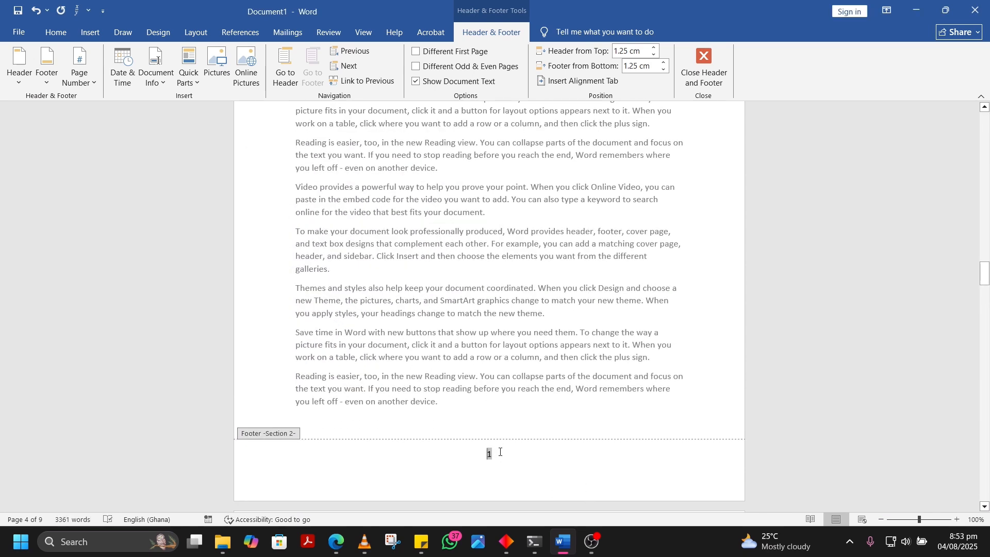
# Check the footer page numbers from the table of contents page through the Introduction section, exit footer editing and return to the contents
pyautogui.scroll(15, 500, 453)
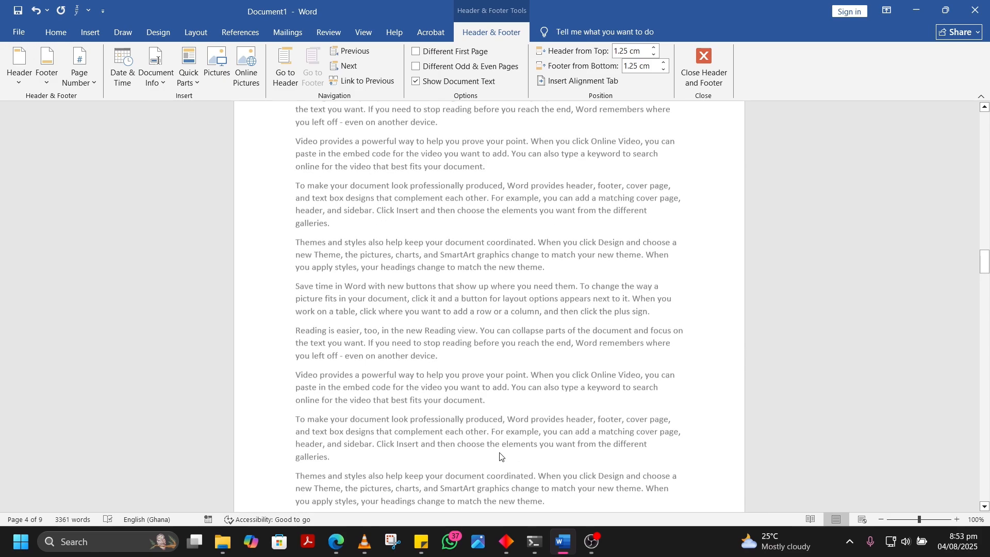
pyautogui.scroll(-10, 499, 453)
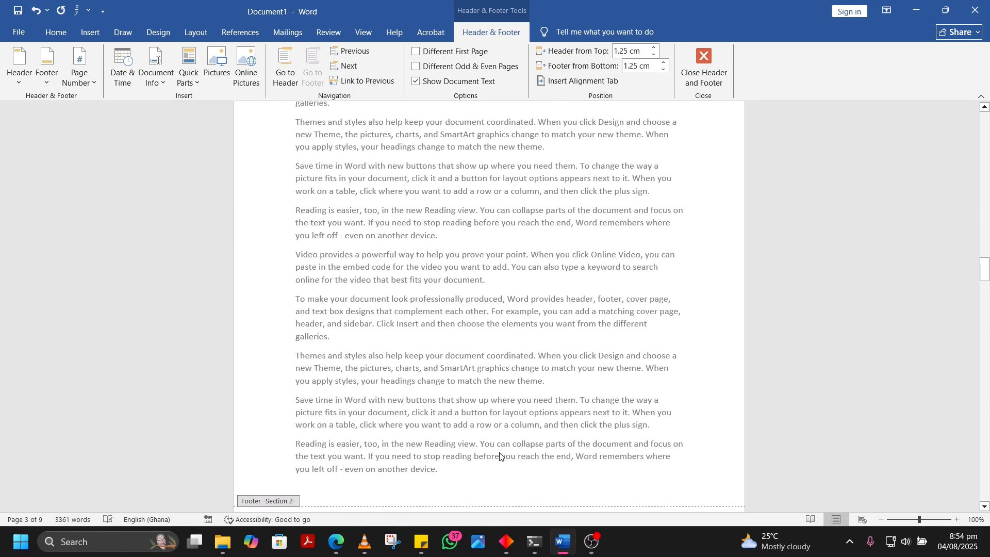
pyautogui.scroll(4, 499, 455)
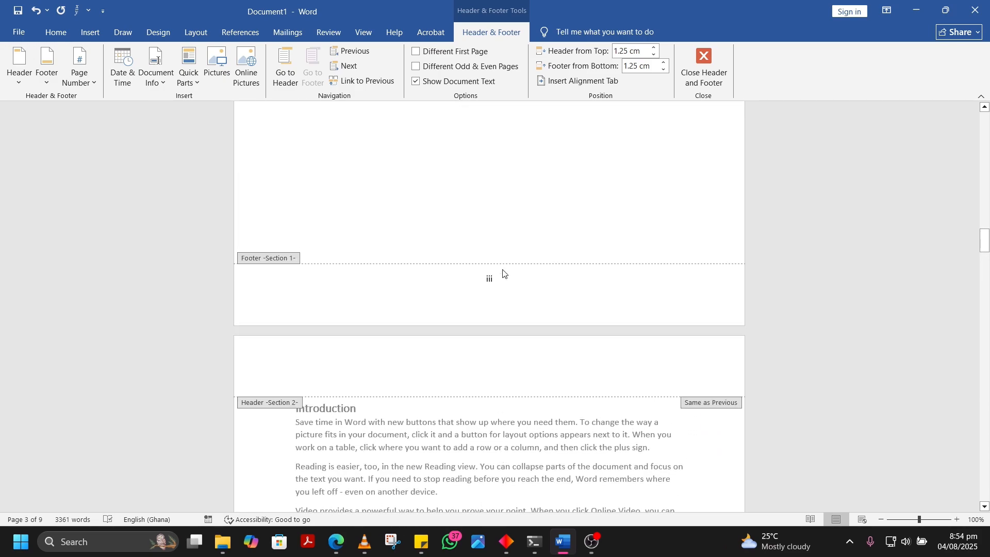
pyautogui.scroll(-10, 507, 285)
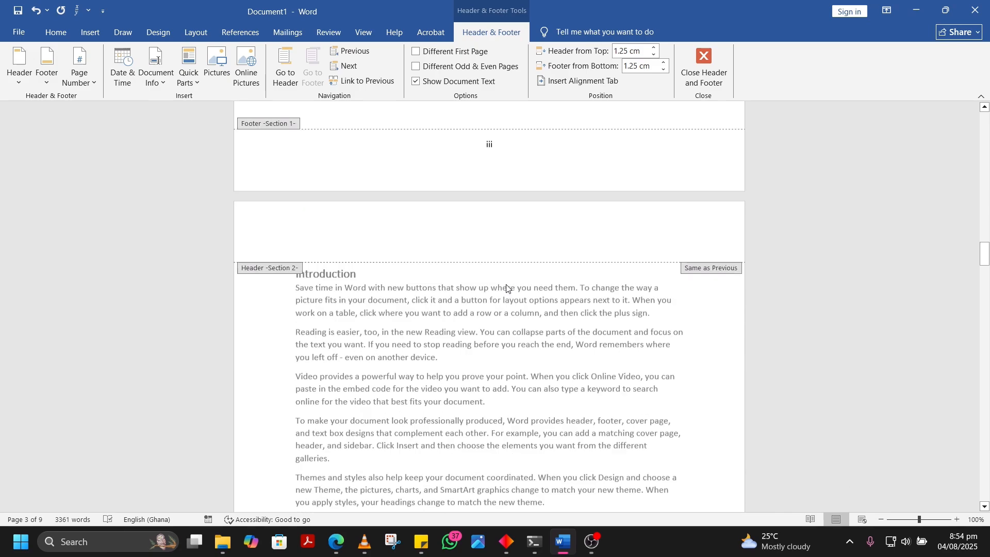
pyautogui.scroll(-12, 507, 289)
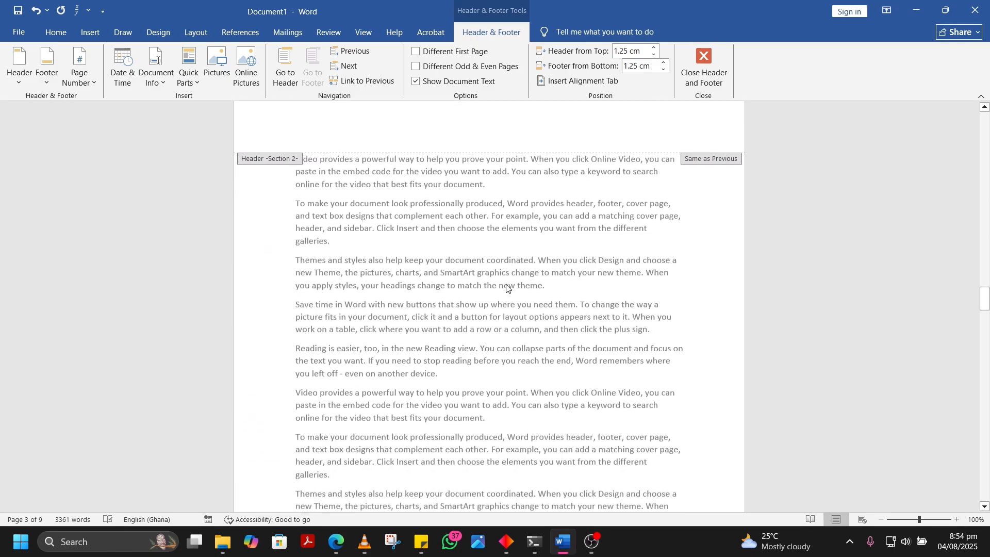
pyautogui.scroll(-18, 507, 288)
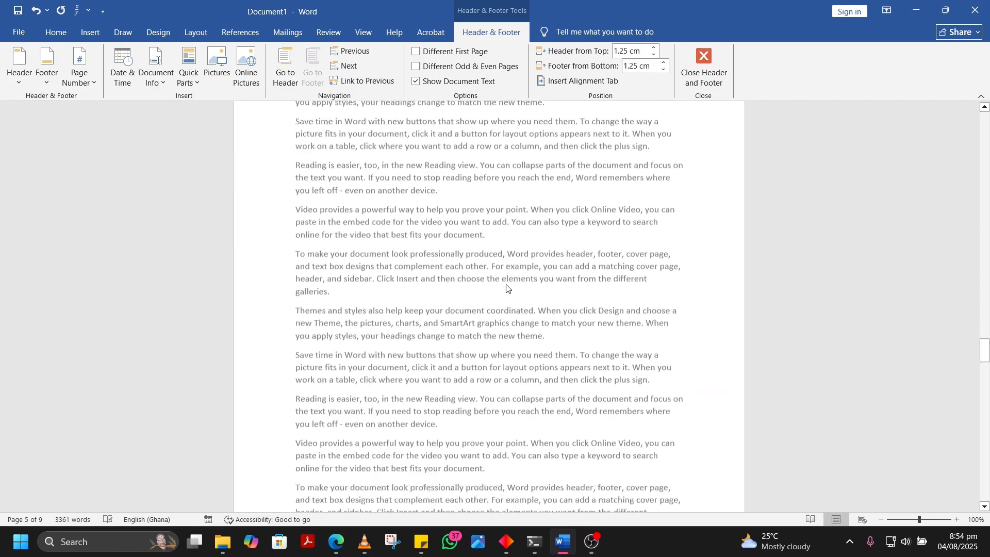
pyautogui.scroll(-18, 507, 288)
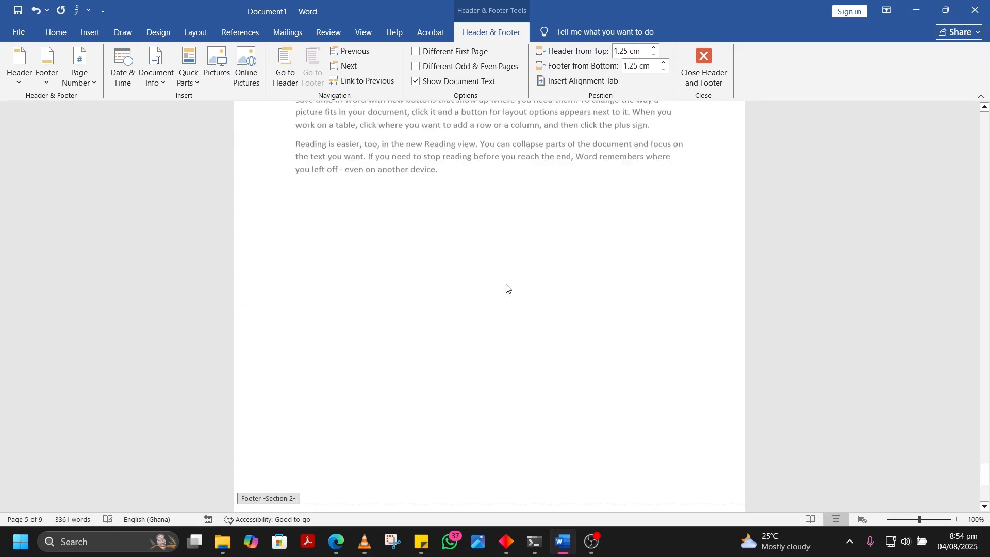
pyautogui.scroll(15, 506, 286)
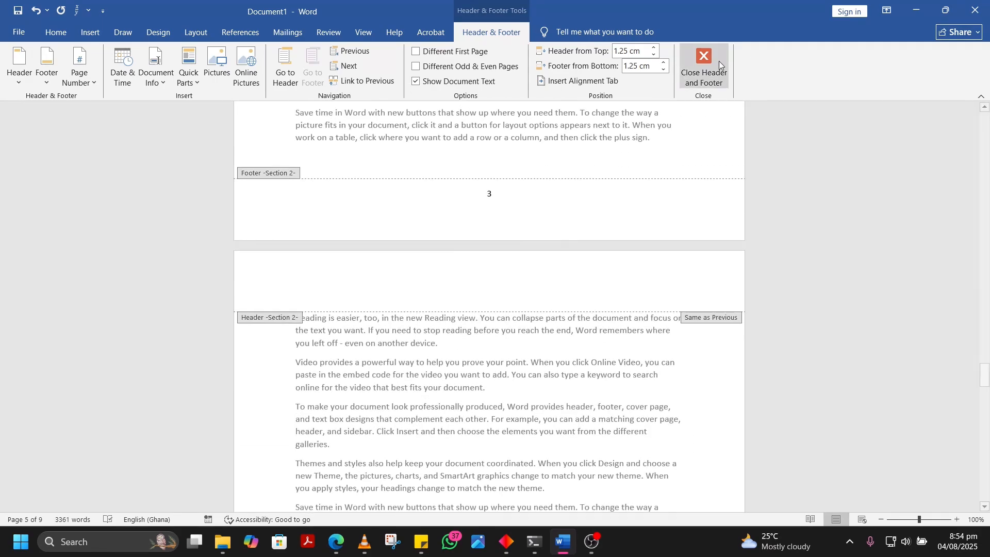
pyautogui.click(704, 69)
pyautogui.scroll(10, 619, 238)
pyautogui.scroll(15, 619, 238)
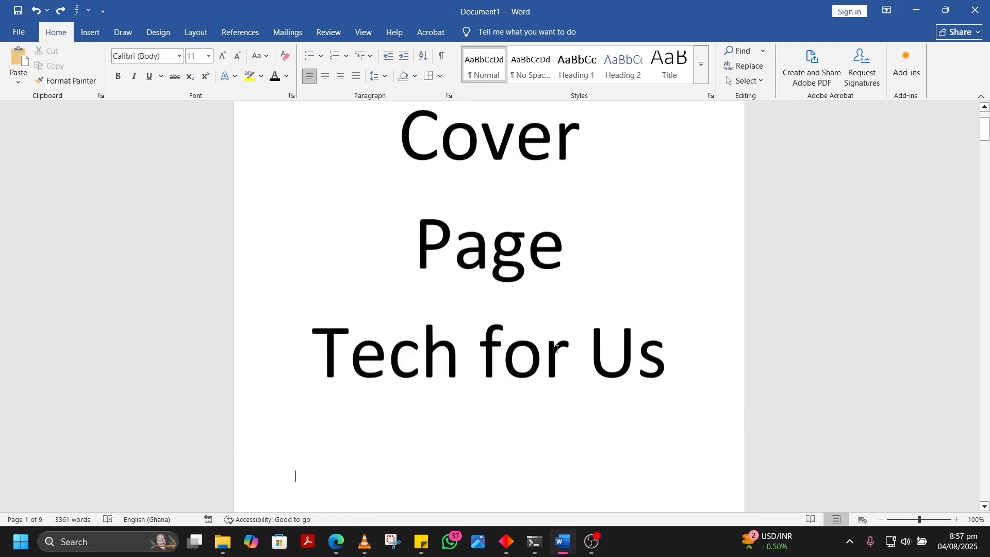
# Inspect the Section 1 footer settings on the Dedication page and the cover page's first-page footer, and exit footer editing
pyautogui.scroll(-3, 557, 347)
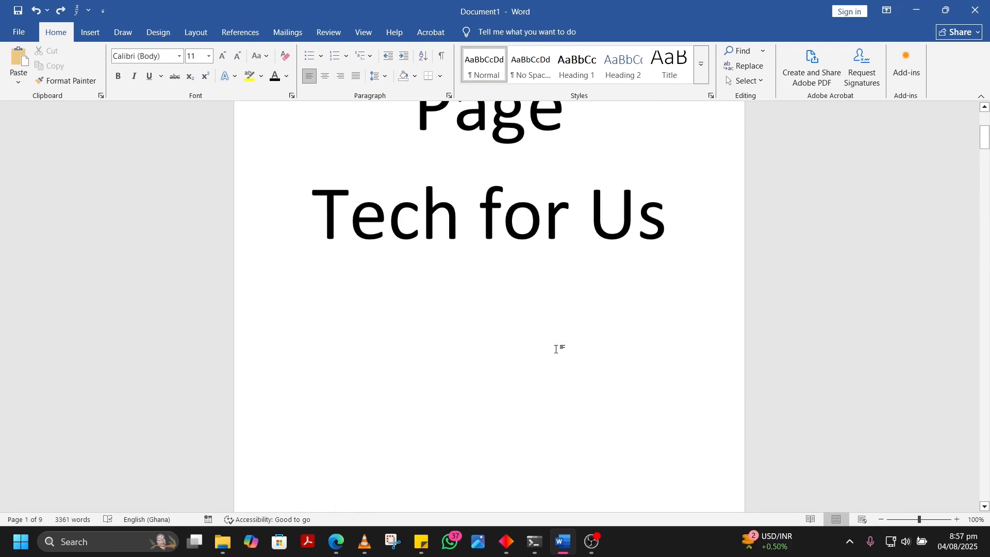
pyautogui.scroll(-5, 556, 349)
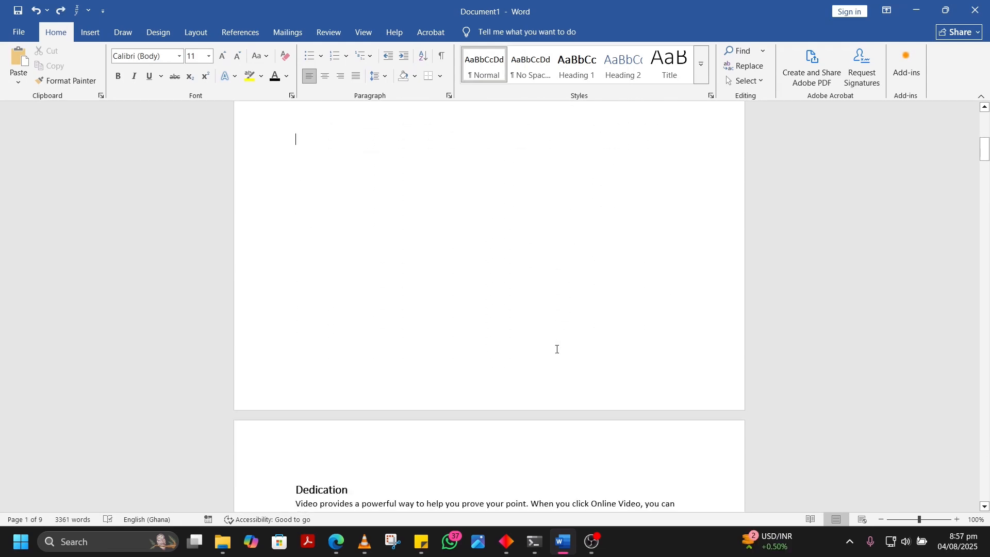
pyautogui.scroll(-10, 557, 349)
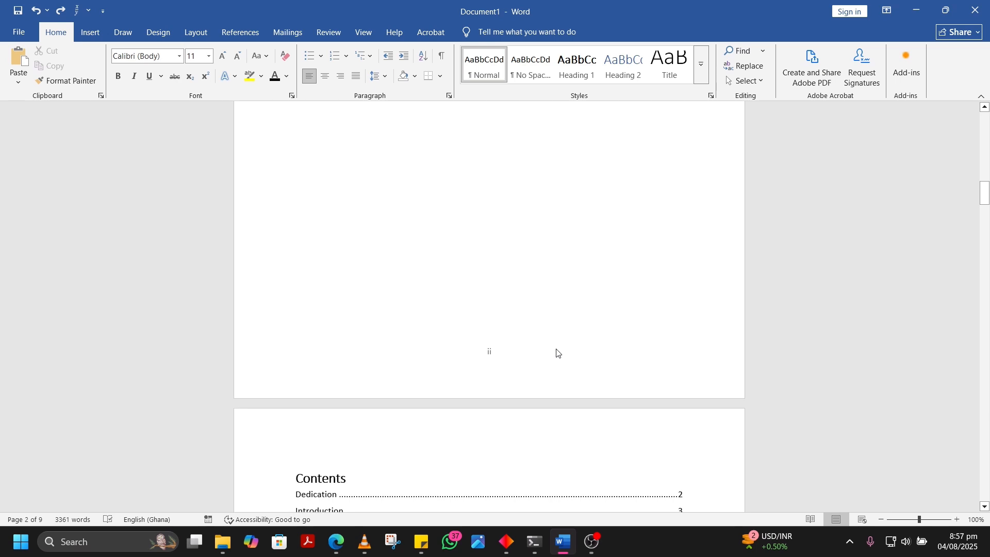
pyautogui.doubleClick(493, 355)
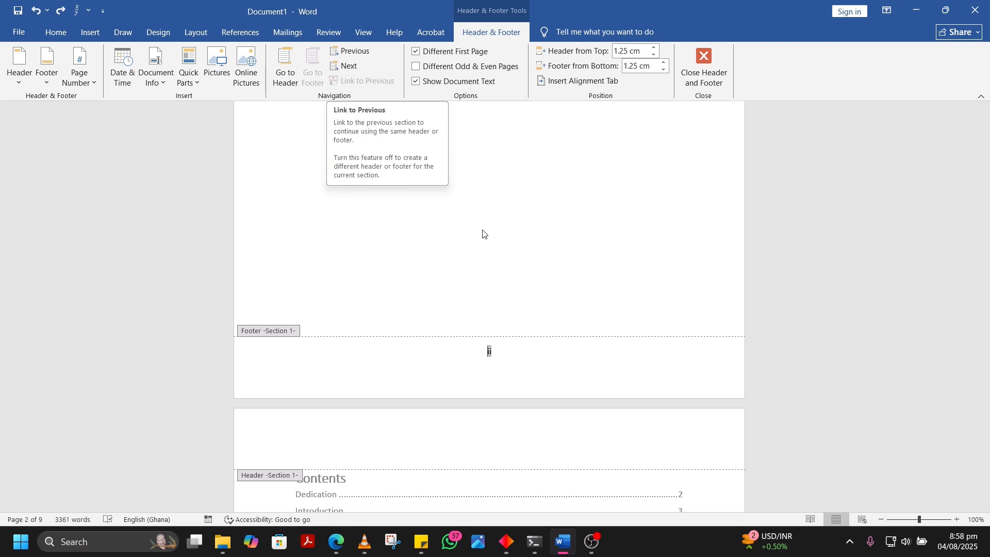
pyautogui.scroll(12, 516, 291)
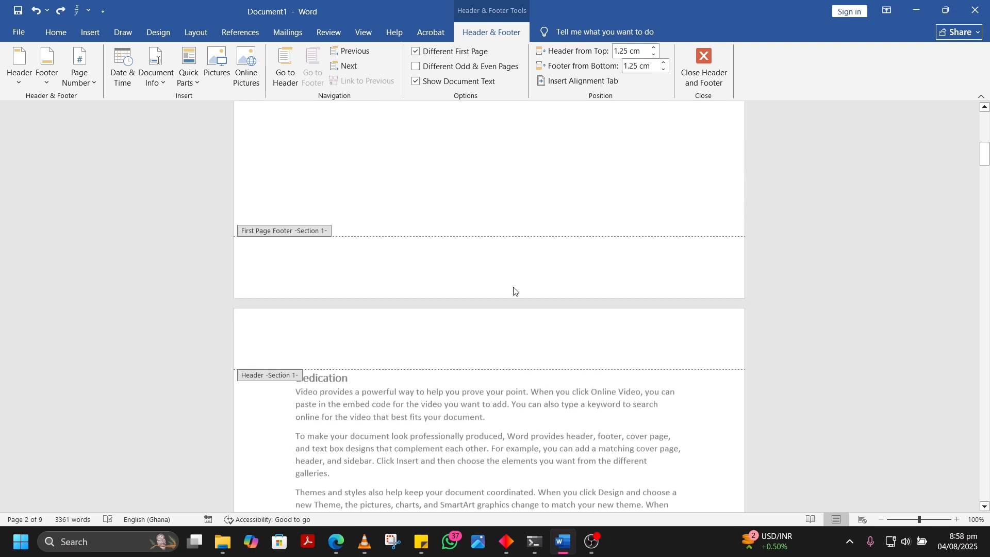
pyautogui.scroll(8, 513, 290)
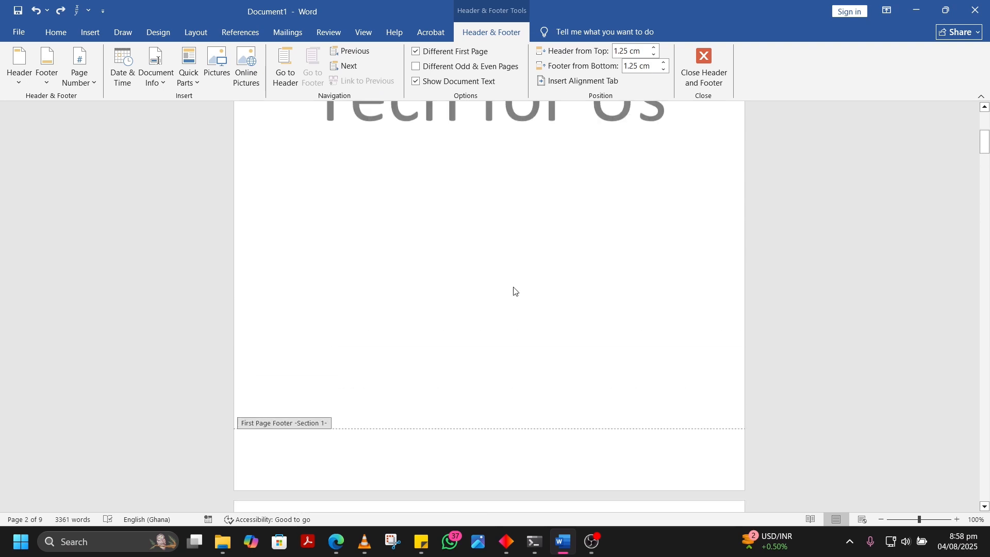
pyautogui.click(701, 67)
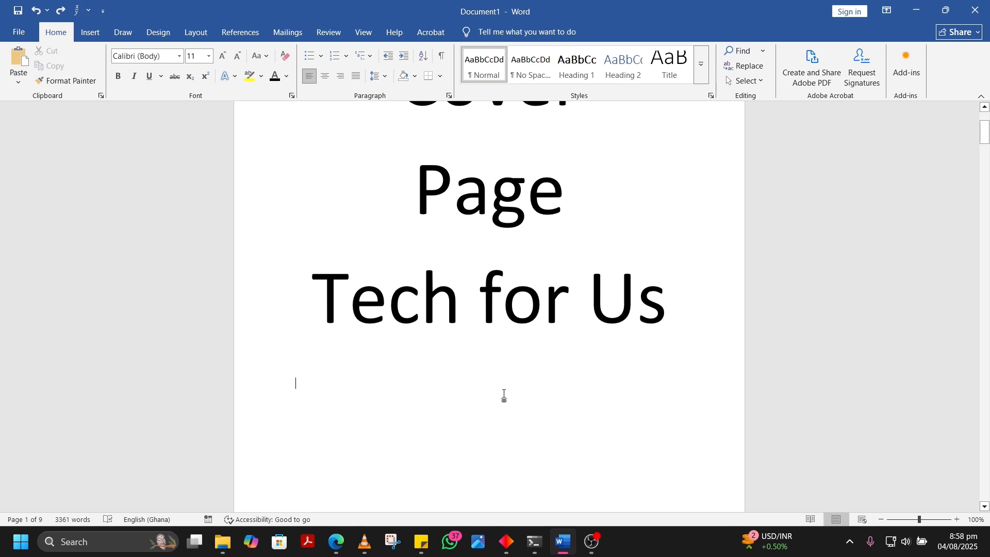
# Insert a Next Page section break below the "Tech for Us" line on the cover page
pyautogui.scroll(-2, 533, 223)
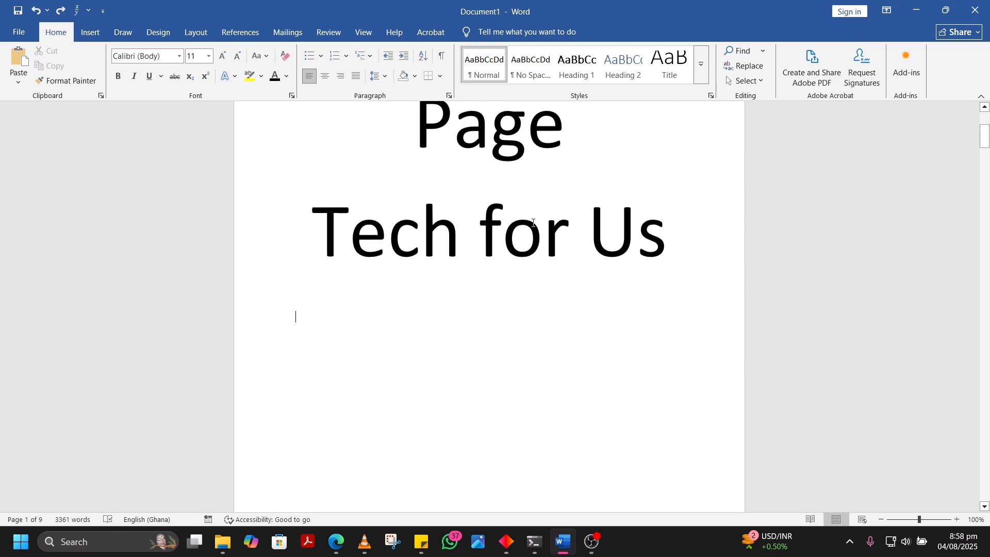
pyautogui.scroll(4, 534, 222)
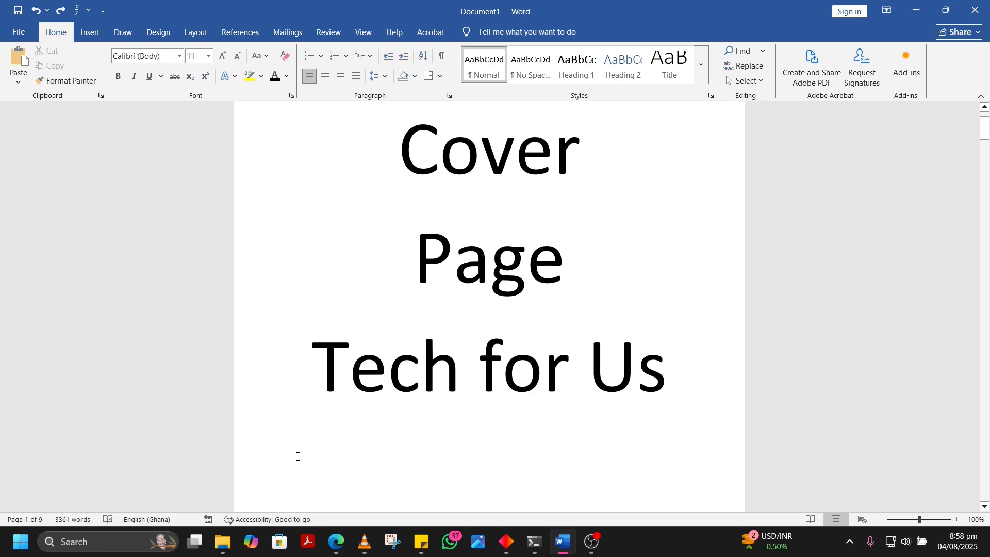
pyautogui.click(90, 31)
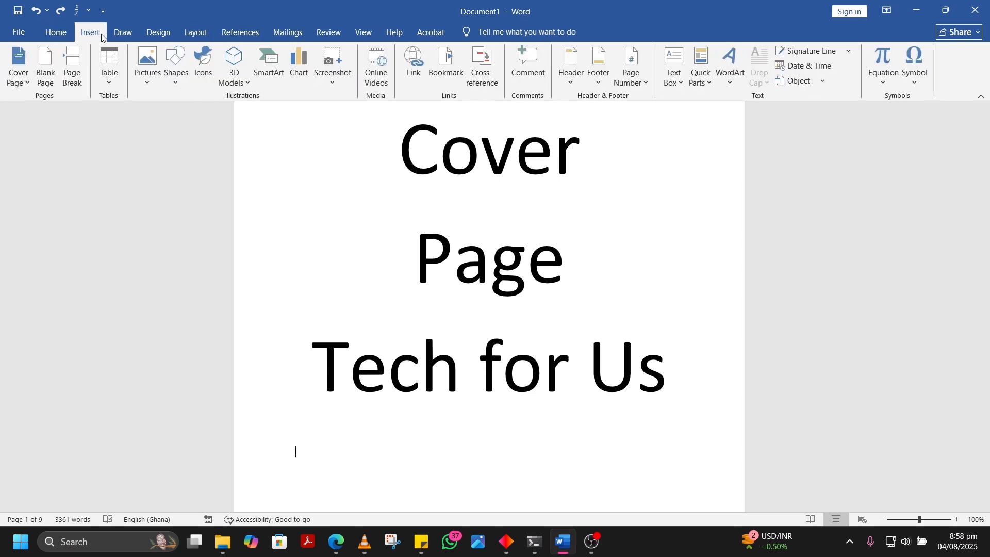
pyautogui.click(192, 32)
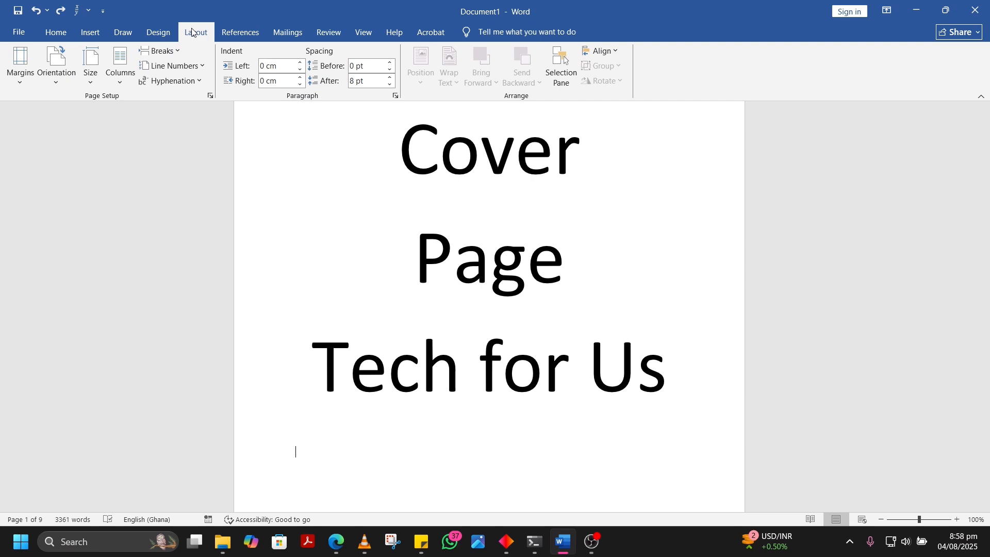
pyautogui.click(172, 55)
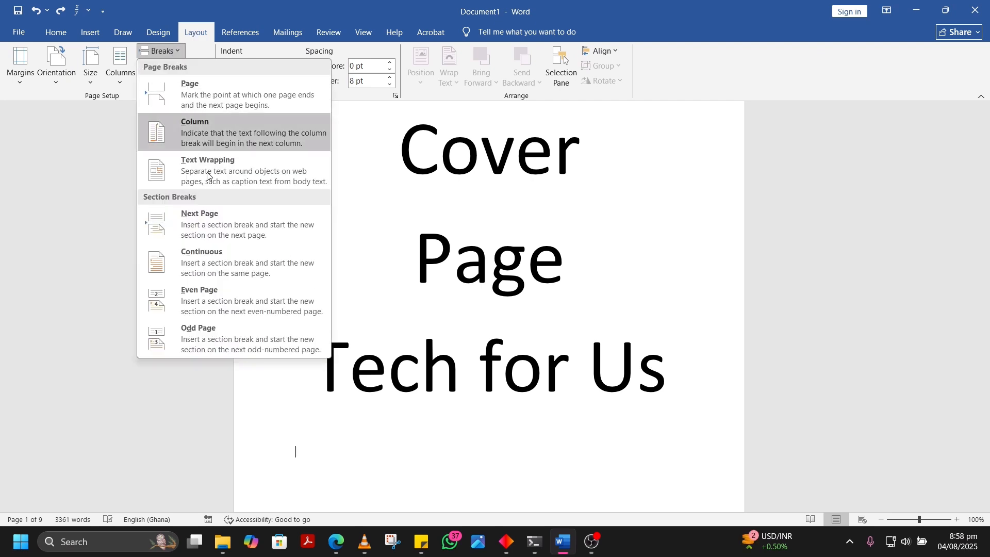
pyautogui.click(228, 226)
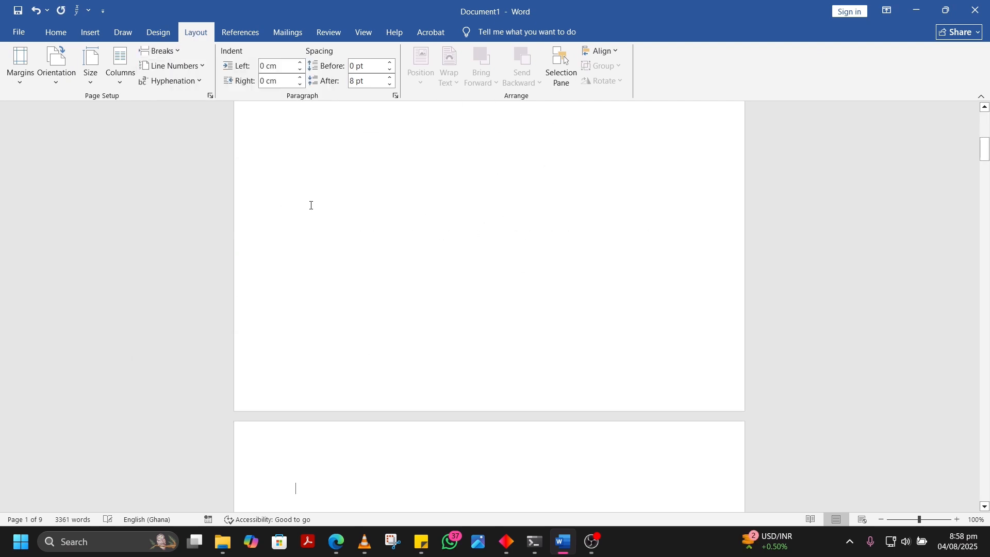
# Delete the empty paragraphs above the Dedication heading so it starts at the beginning of its page
pyautogui.scroll(5, 364, 226)
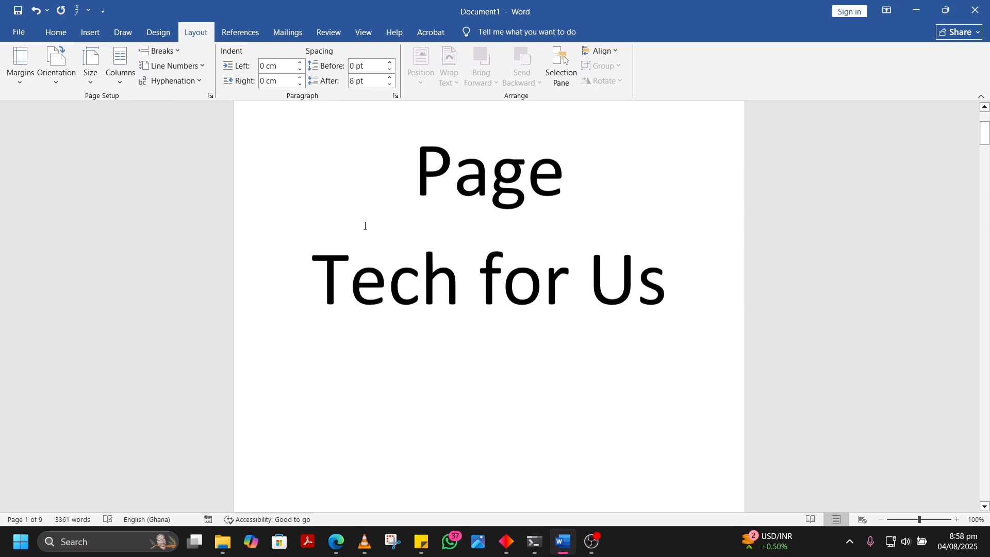
pyautogui.scroll(-8, 365, 226)
pyautogui.scroll(-4, 365, 226)
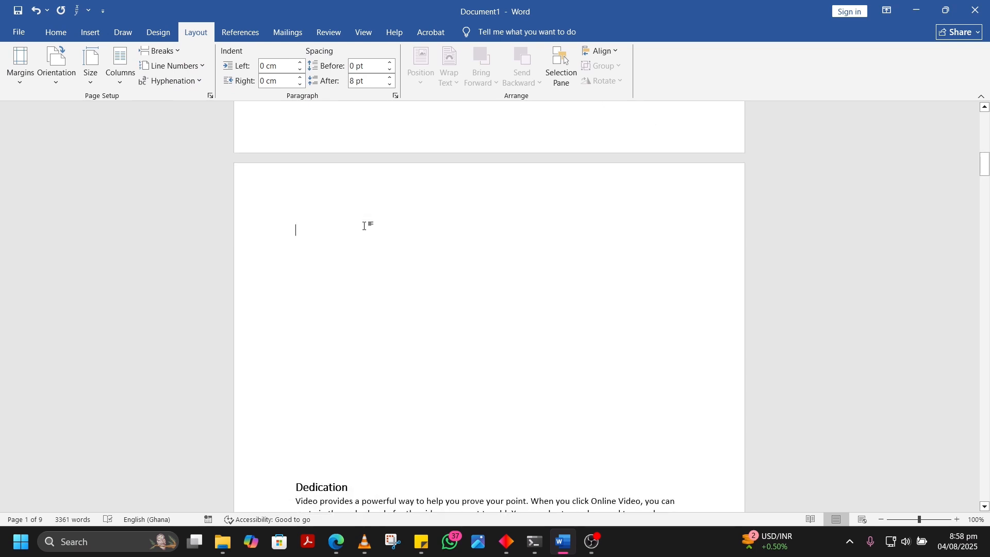
pyautogui.press('Delete')
pyautogui.press('Delete')
pyautogui.press('Delete')
pyautogui.press('Delete')
pyautogui.press('Delete')
pyautogui.press('Delete')
pyautogui.press('Delete')
pyautogui.press('Delete')
pyautogui.press('Delete')
pyautogui.press('Delete')
pyautogui.press('Delete')
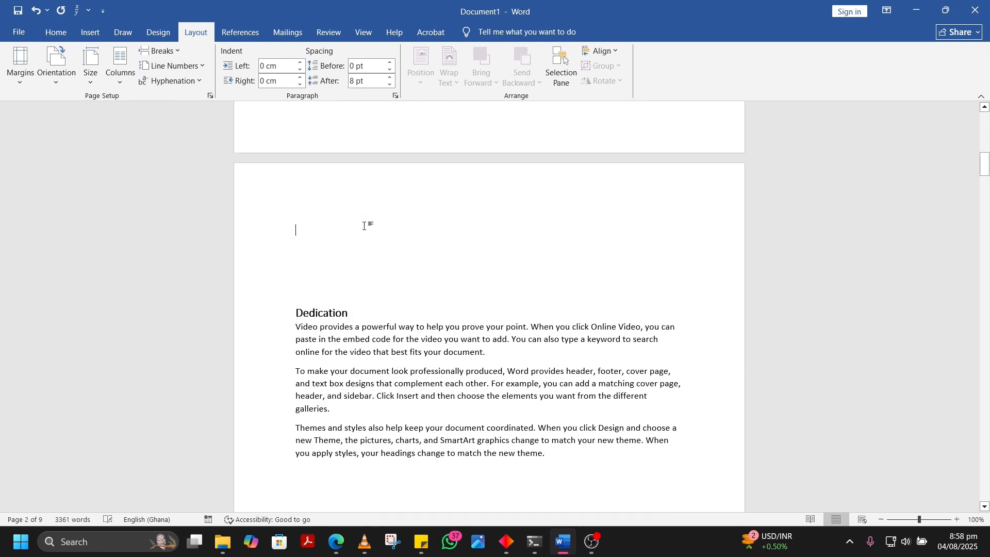
pyautogui.press('Delete')
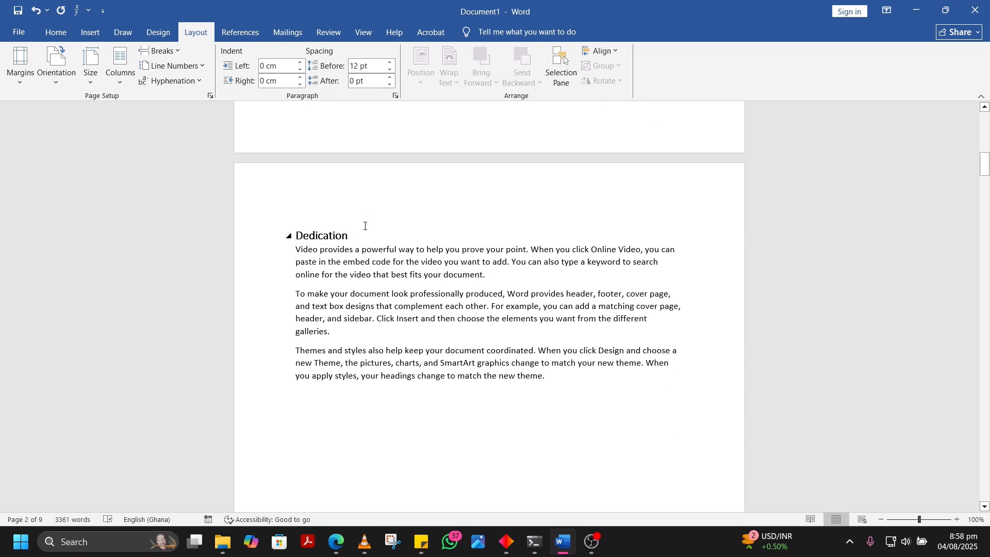
# Show the formatting marks to inspect the section break on the cover page, and hide them again
pyautogui.scroll(10, 365, 226)
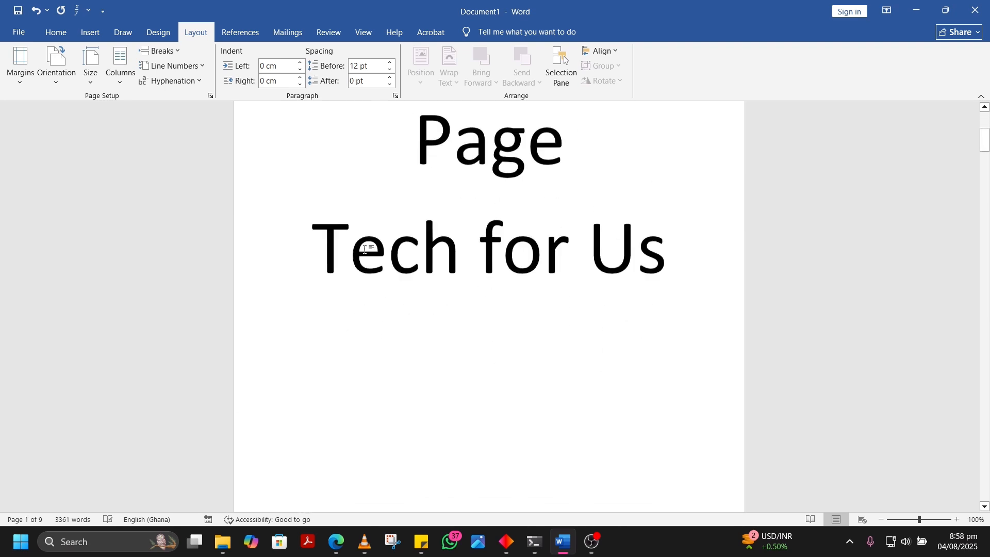
pyautogui.scroll(-3, 366, 249)
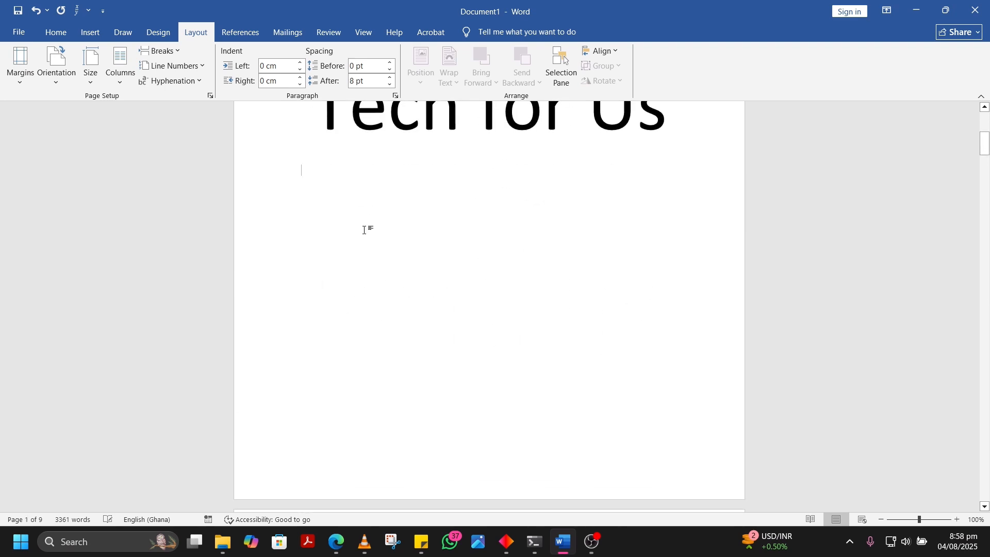
pyautogui.click(61, 33)
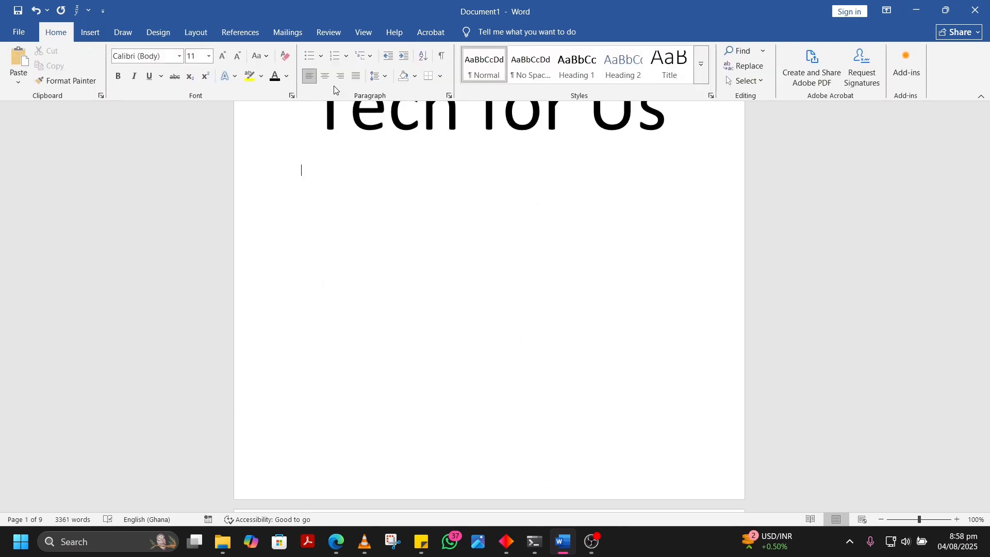
pyautogui.scroll(2, 449, 61)
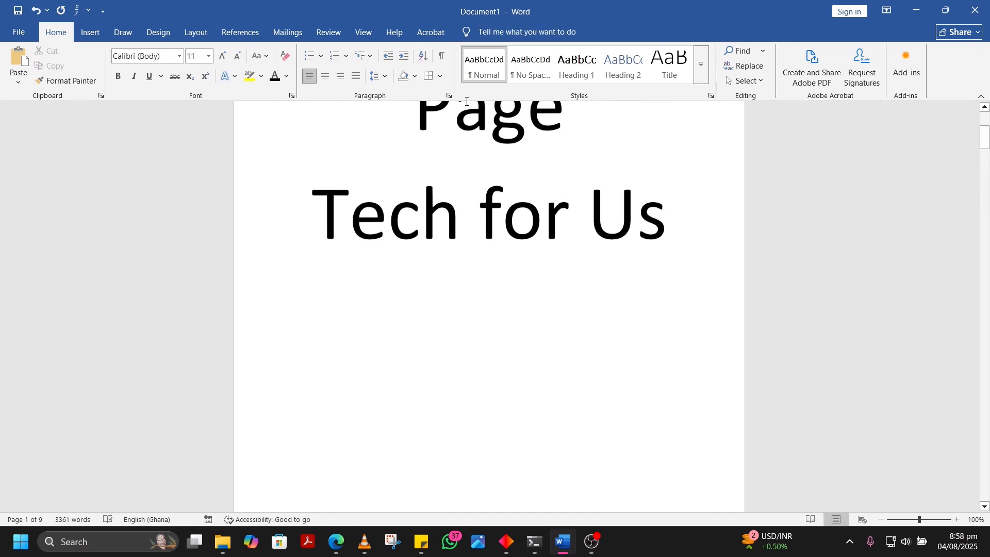
pyautogui.click(442, 55)
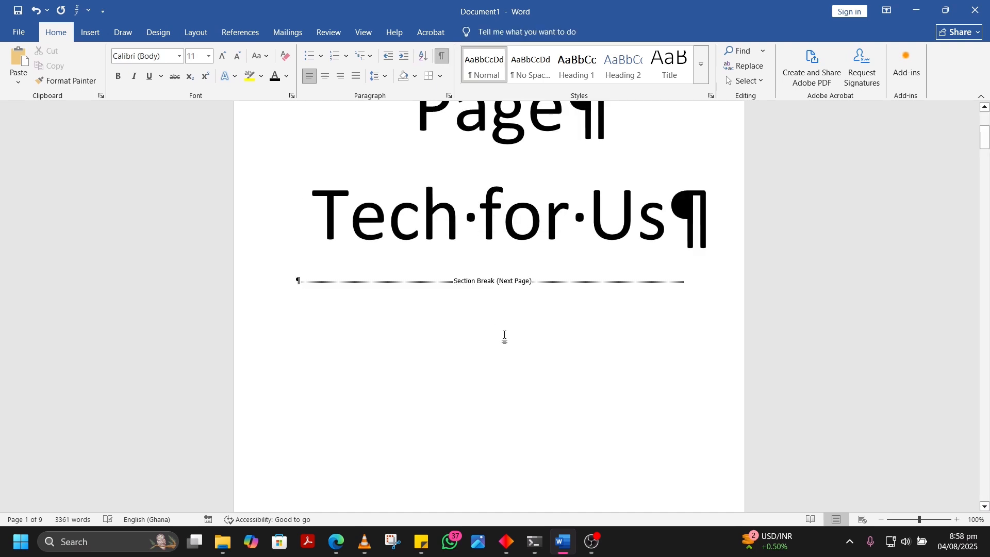
pyautogui.scroll(3, 504, 336)
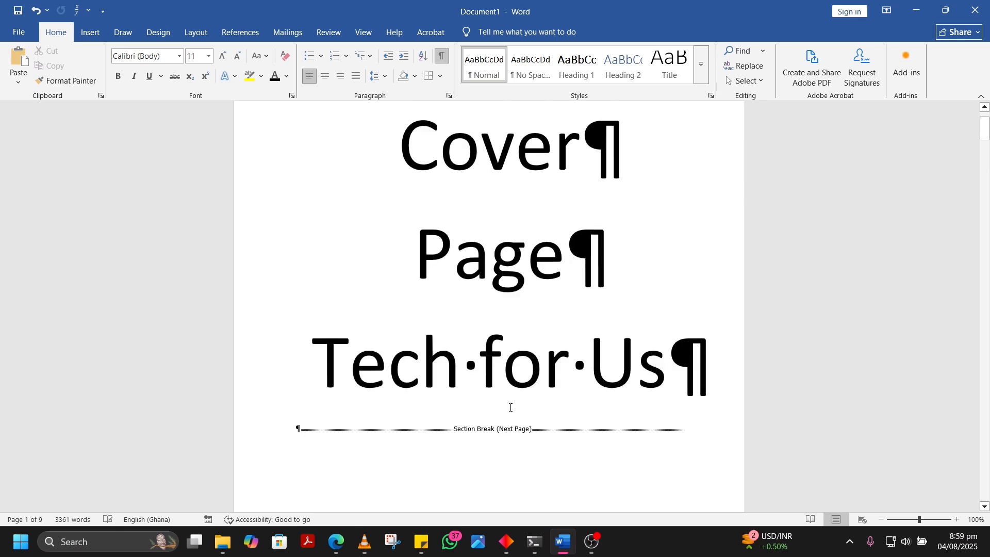
pyautogui.click(442, 55)
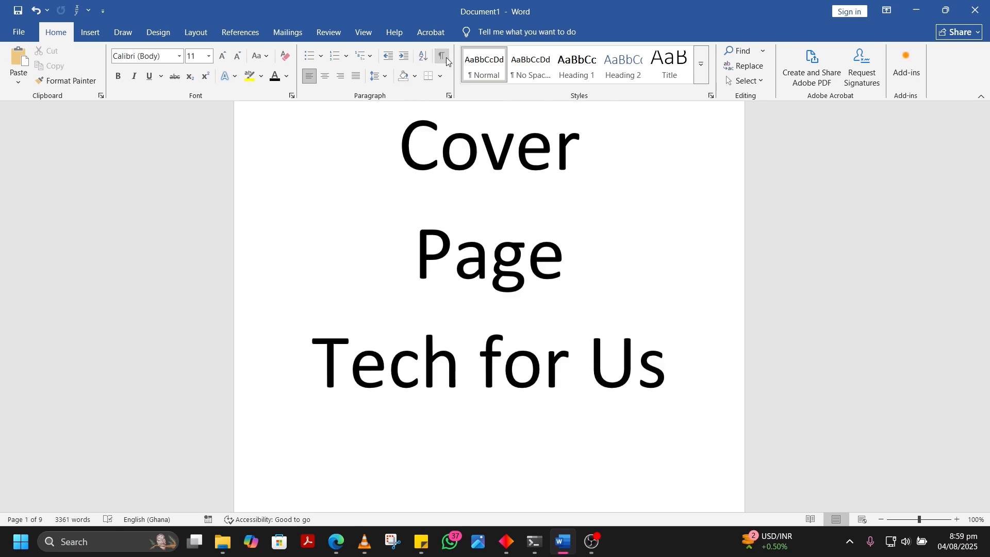
# Open the Dedication page's footer and apply the i, ii, iii number format starting at i to Section 2
pyautogui.scroll(-5, 465, 369)
pyautogui.scroll(-14, 465, 368)
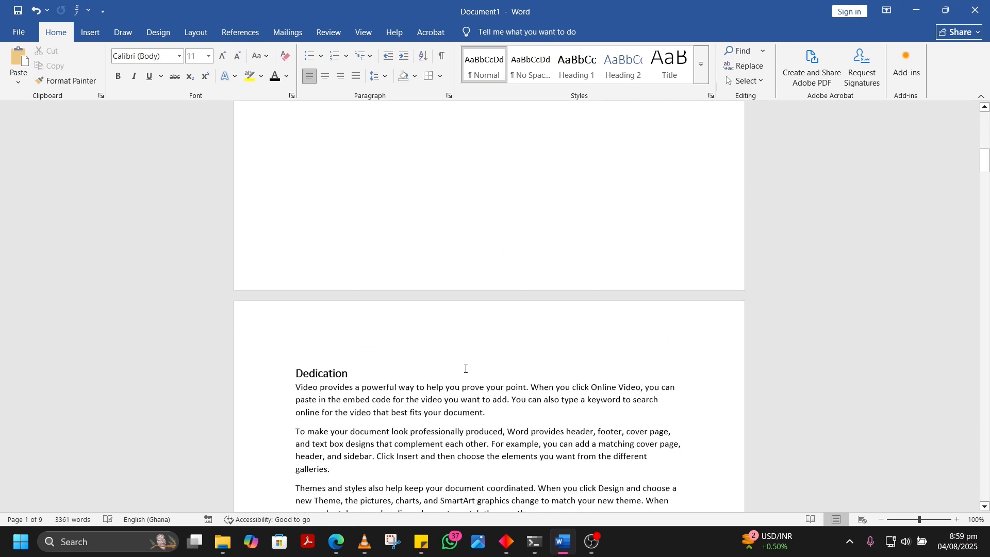
pyautogui.scroll(-3, 465, 369)
pyautogui.click(465, 369)
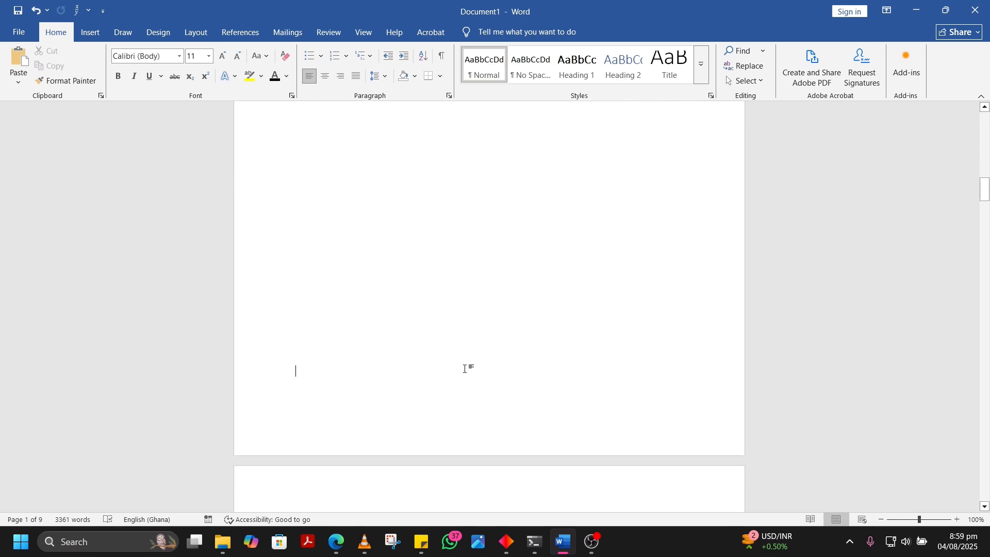
pyautogui.doubleClick(486, 421)
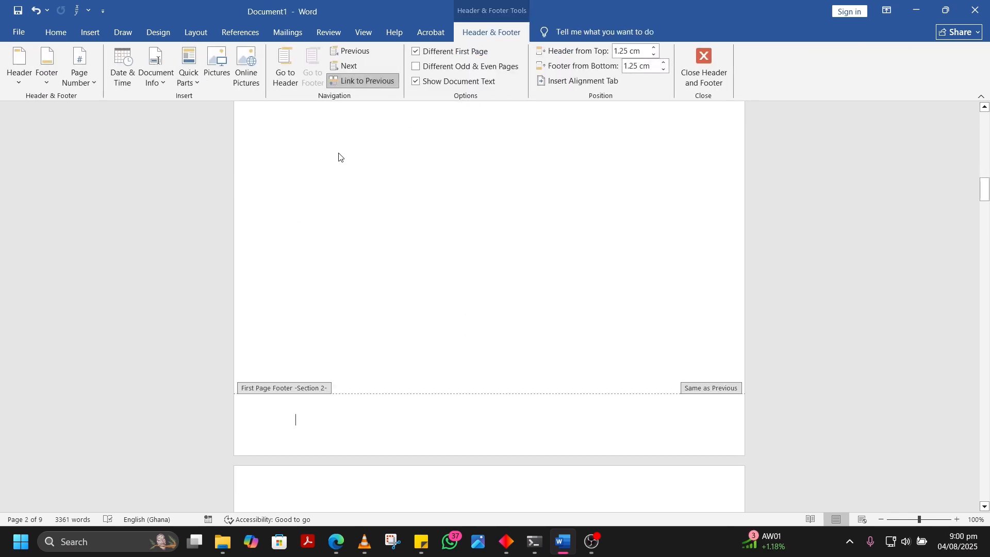
pyautogui.click(91, 79)
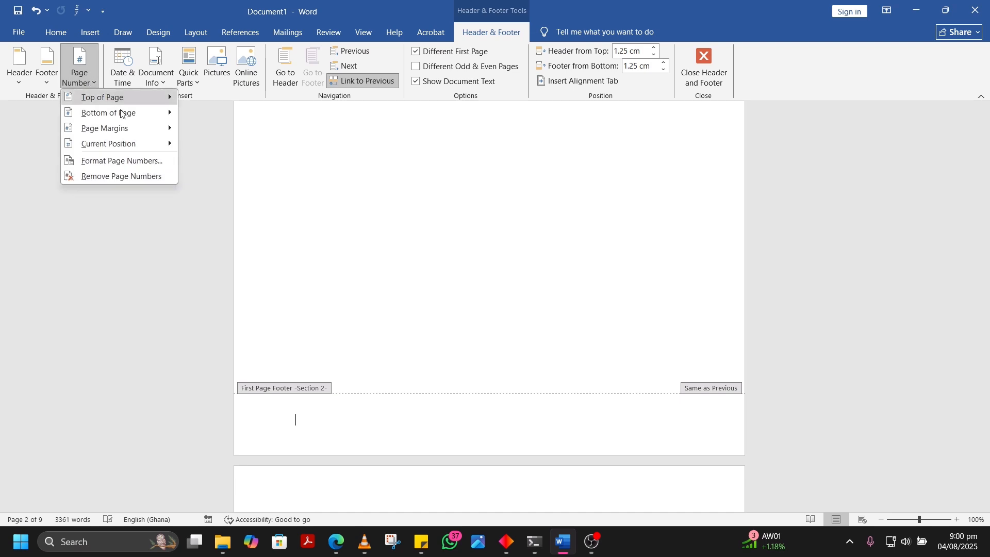
pyautogui.click(135, 161)
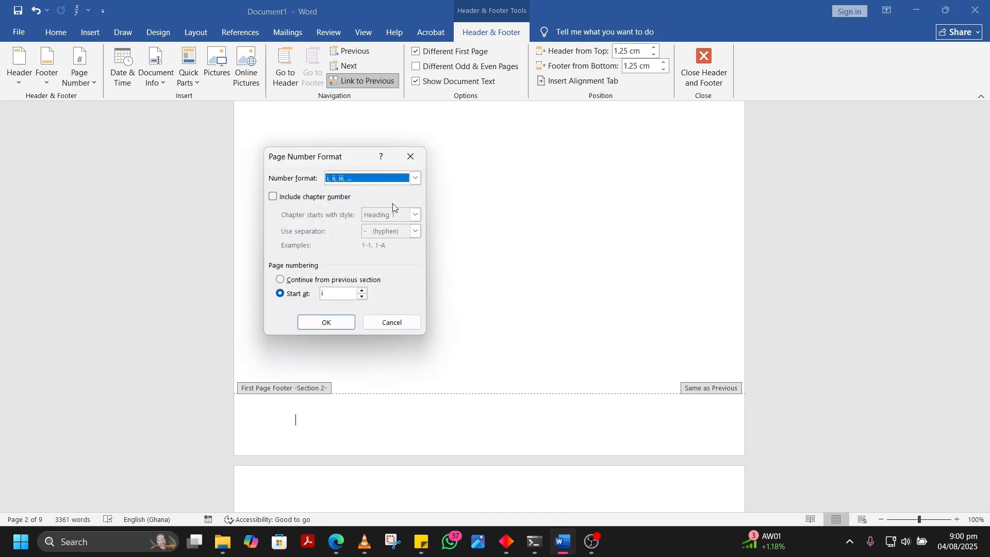
pyautogui.click(414, 178)
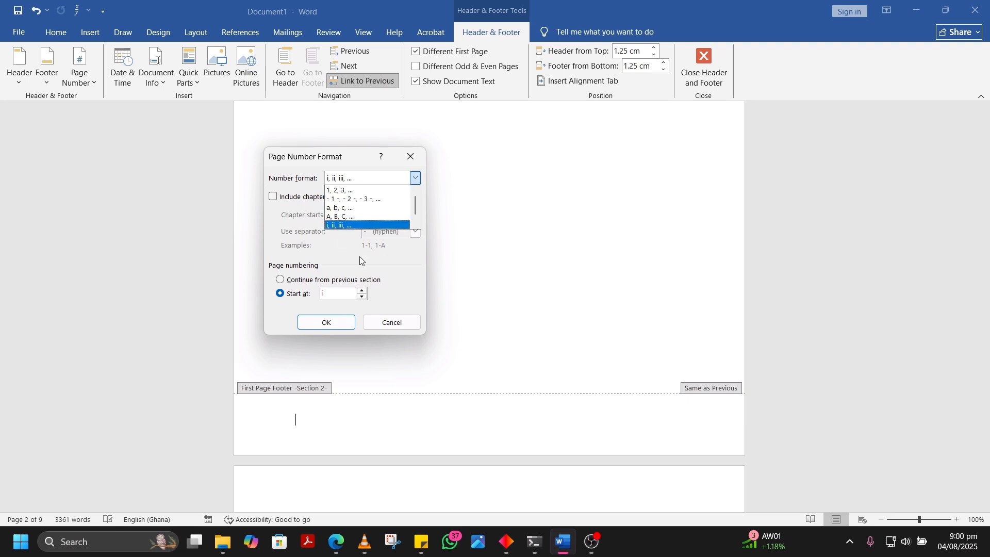
pyautogui.click(304, 305)
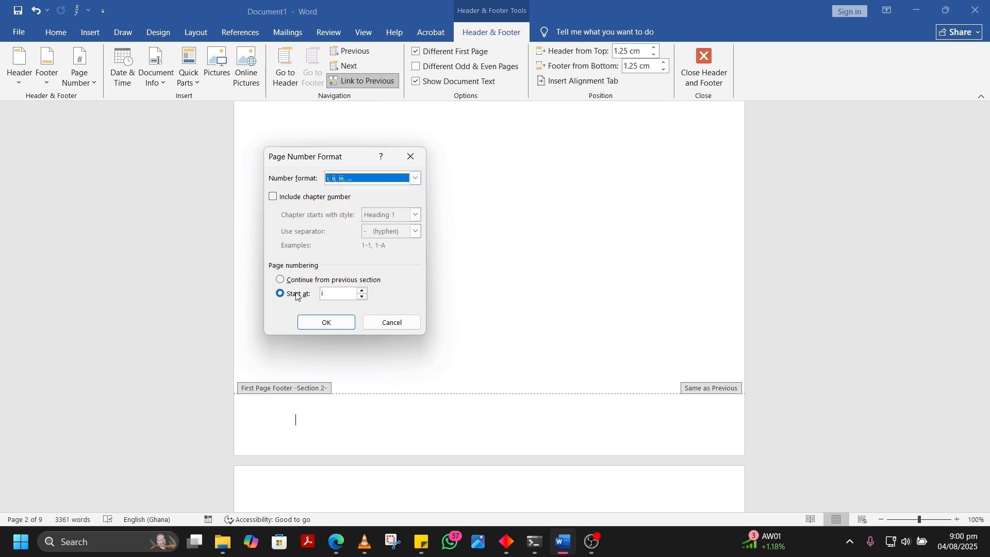
pyautogui.click(342, 322)
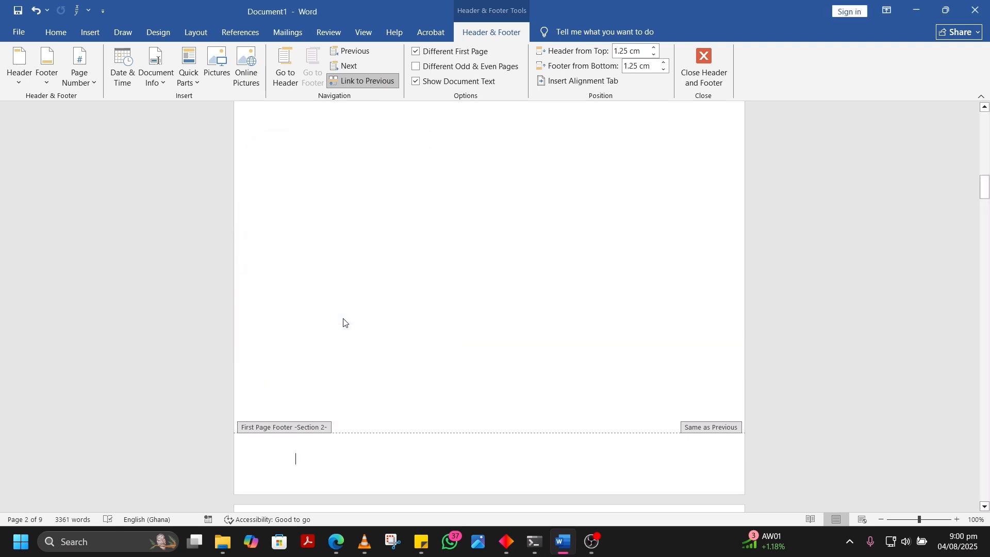
# Insert a centred Plain Number 2 page number at the bottom of the Dedication page
pyautogui.click(88, 82)
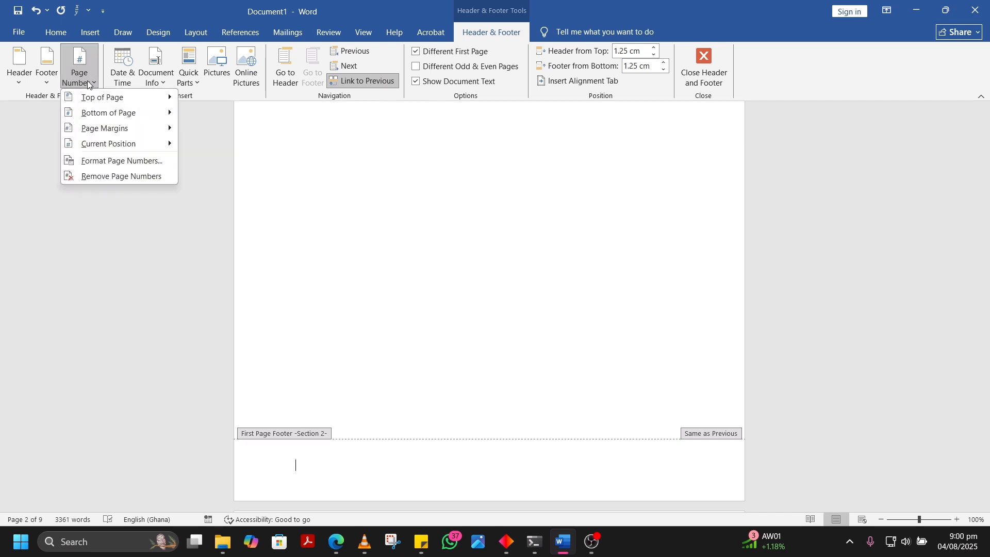
pyautogui.moveTo(160, 111)
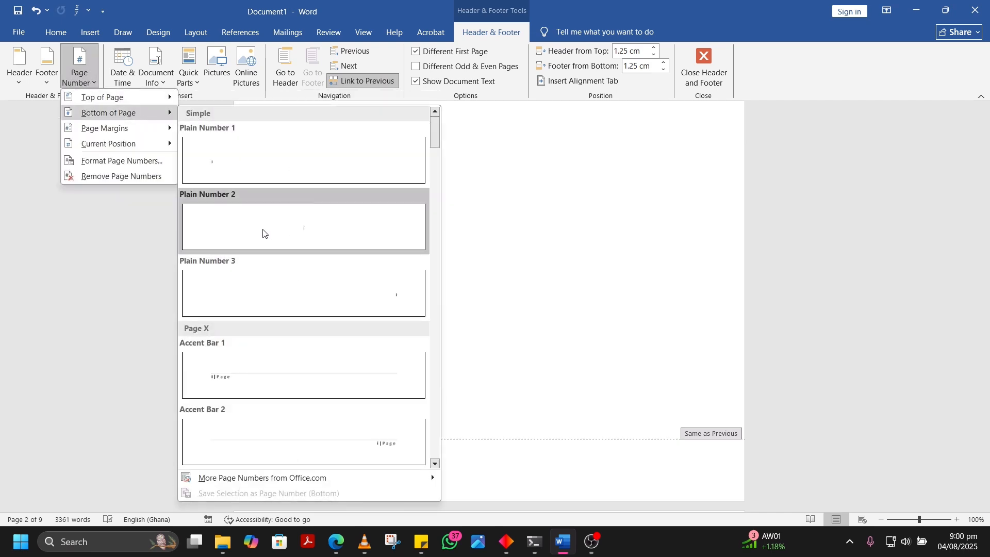
pyautogui.click(330, 228)
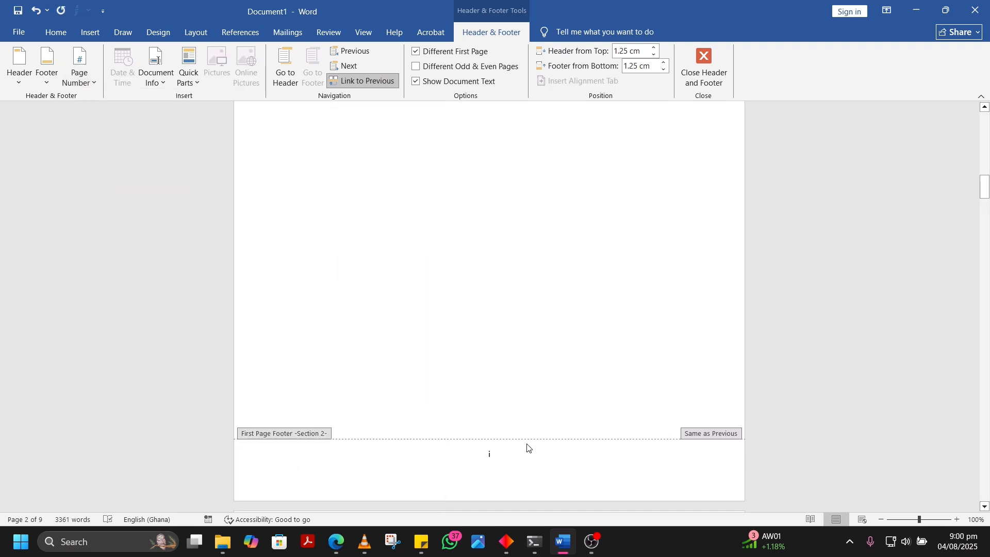
# Check the footer page numbers from the Dedication page through the contents page to the start of the Introduction
pyautogui.scroll(-5, 528, 447)
pyautogui.scroll(5, 528, 448)
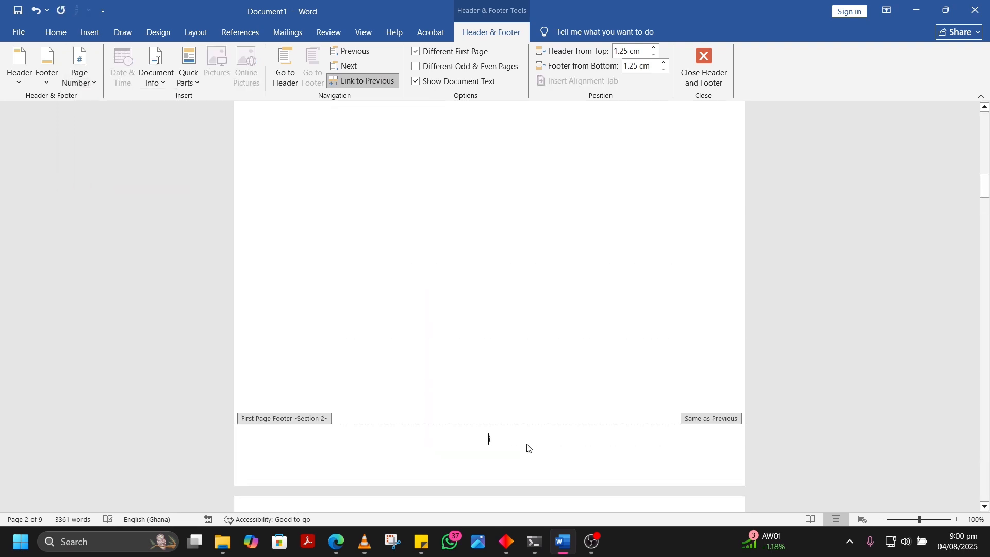
pyautogui.scroll(4, 528, 447)
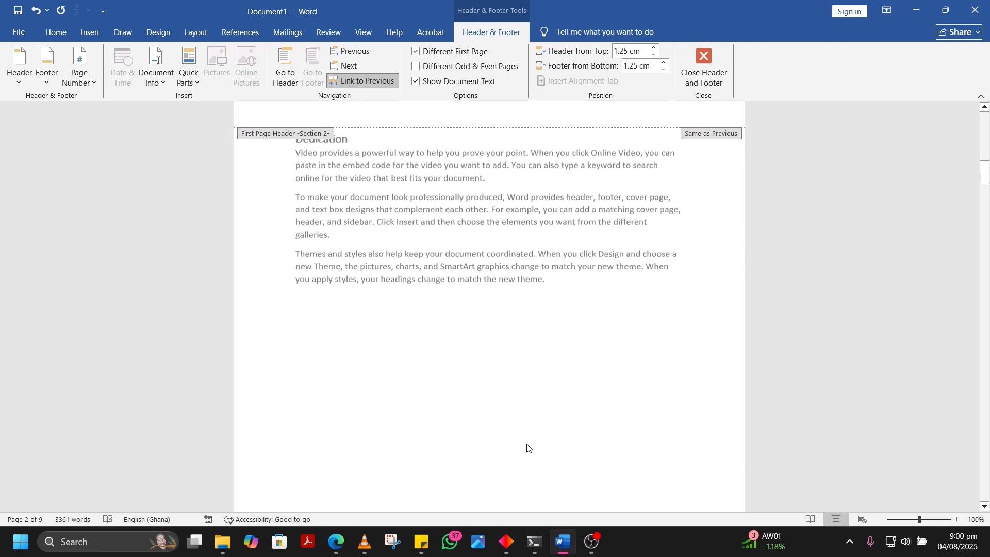
pyautogui.scroll(-5, 528, 447)
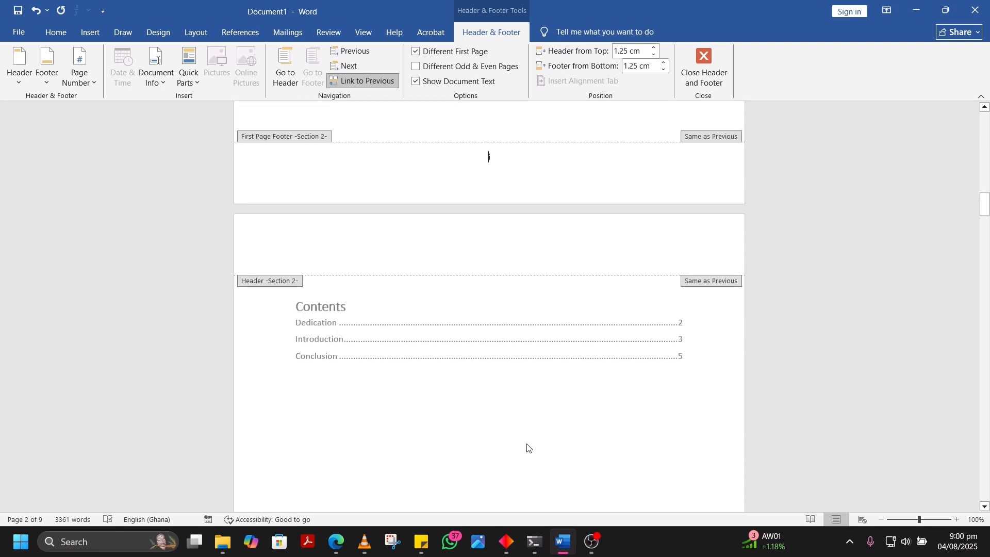
pyautogui.scroll(-3, 528, 447)
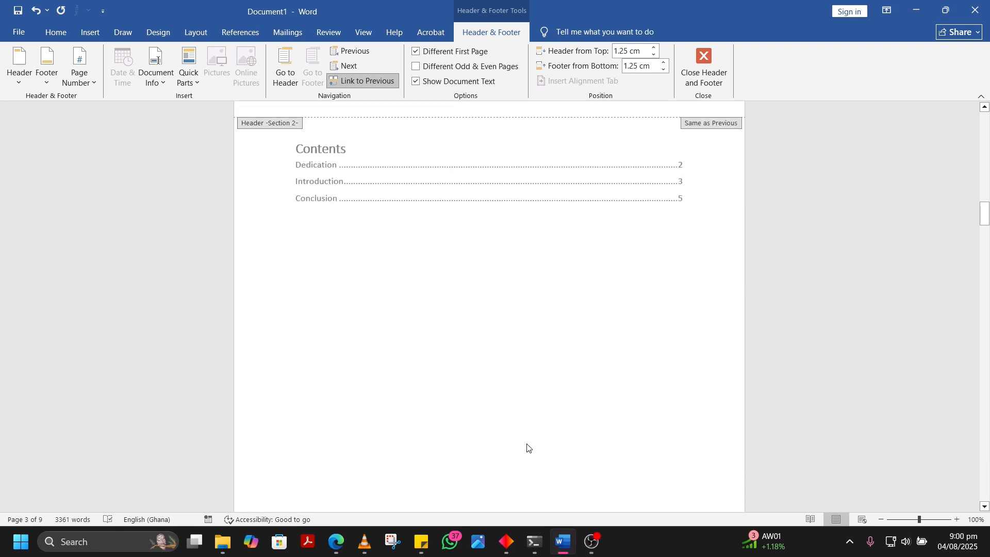
pyautogui.scroll(-5, 528, 448)
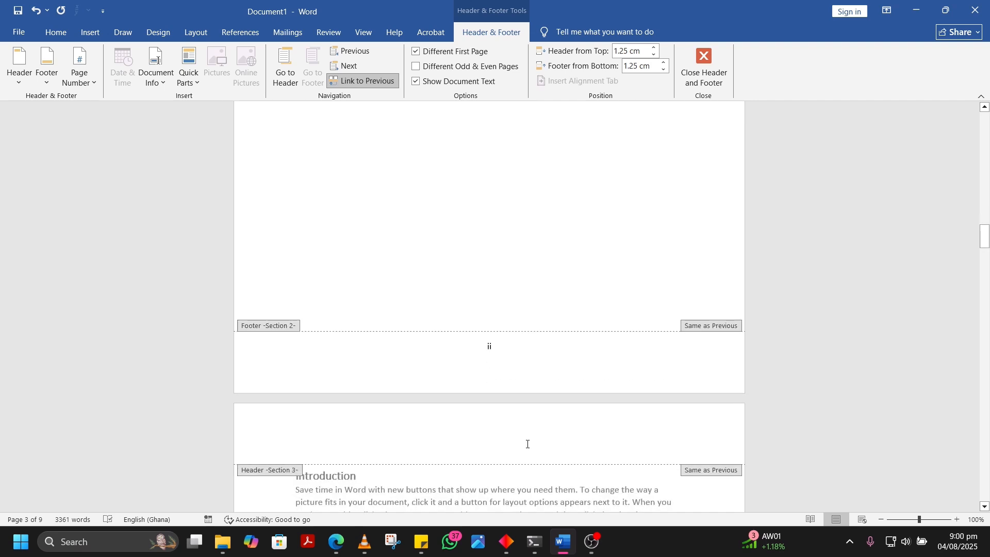
pyautogui.scroll(-1, 527, 444)
pyautogui.scroll(4, 527, 444)
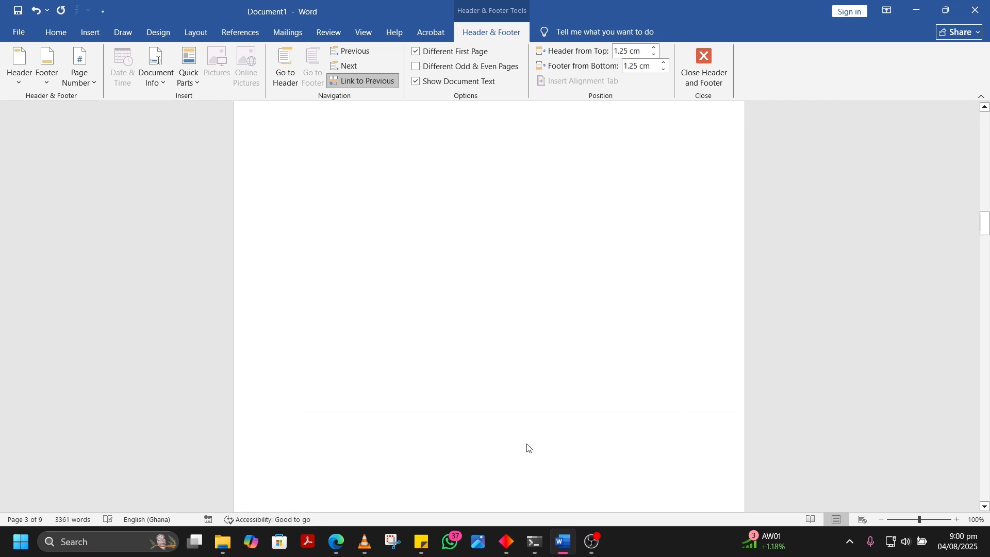
pyautogui.scroll(-8, 527, 447)
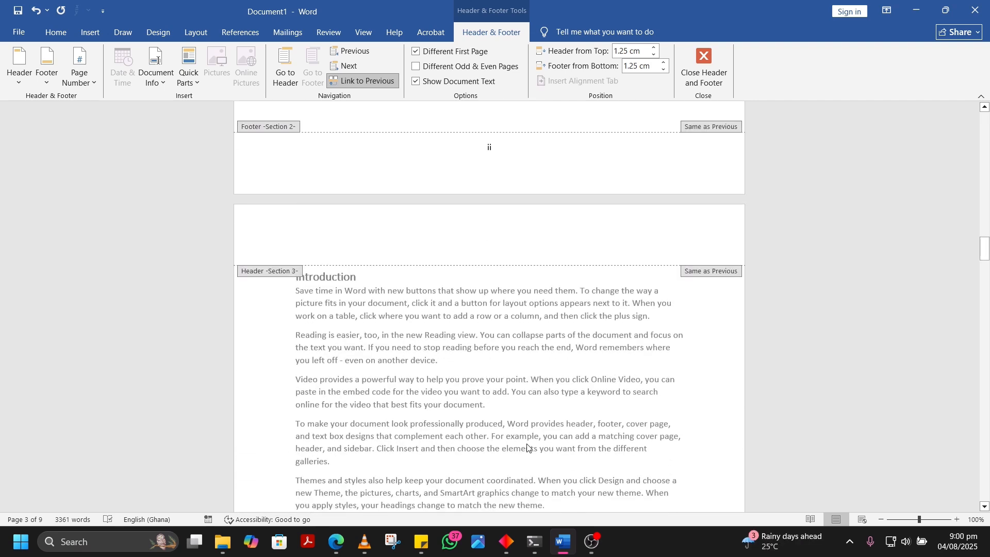
# Check the footer page numbers at the end of the contents page and on the first Introduction pages
pyautogui.scroll(-3, 527, 447)
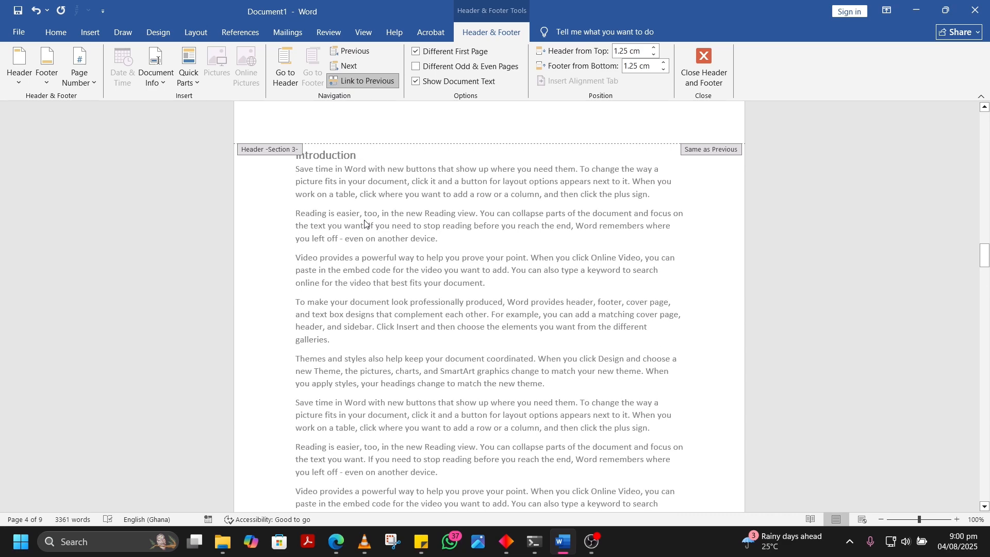
pyautogui.scroll(3, 358, 195)
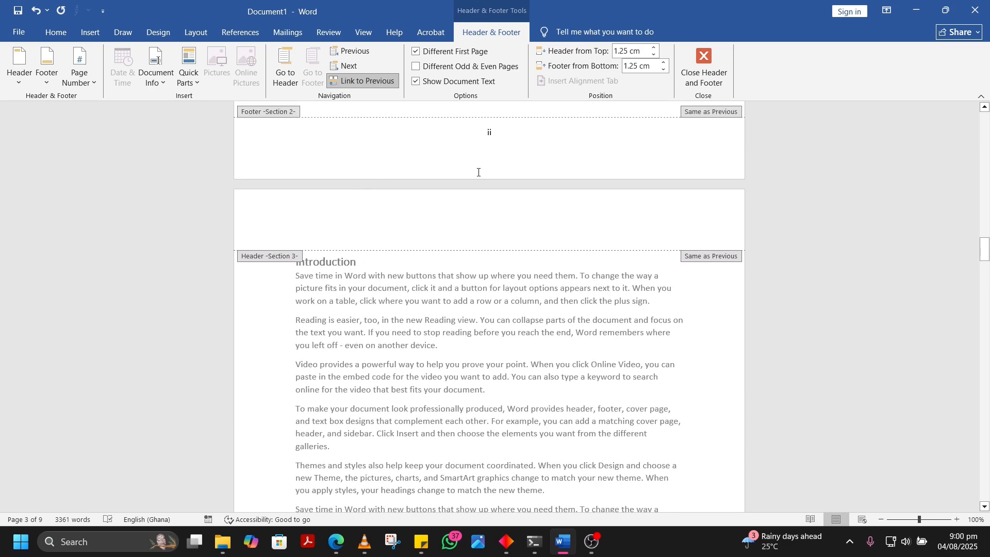
pyautogui.scroll(-10, 499, 239)
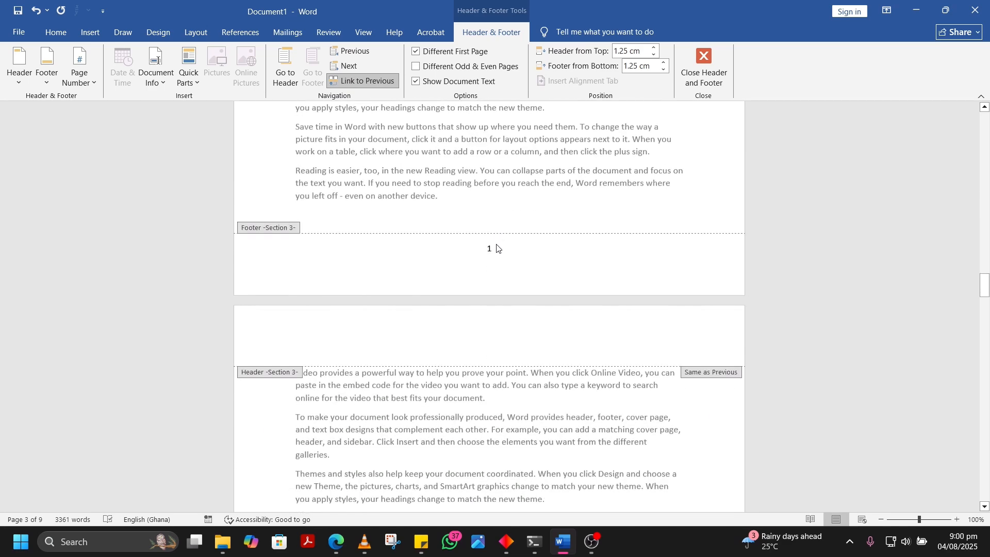
pyautogui.scroll(-20, 499, 254)
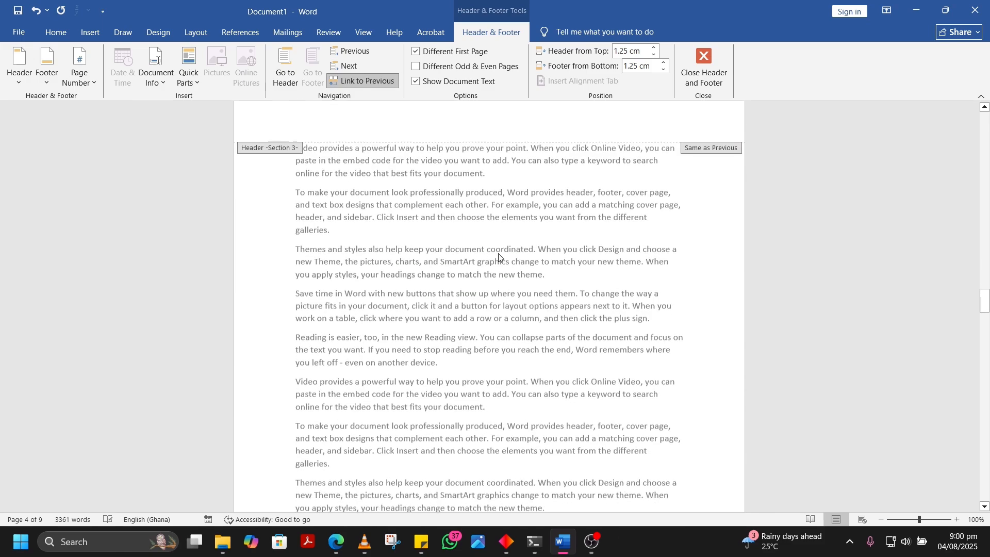
pyautogui.scroll(15, 500, 258)
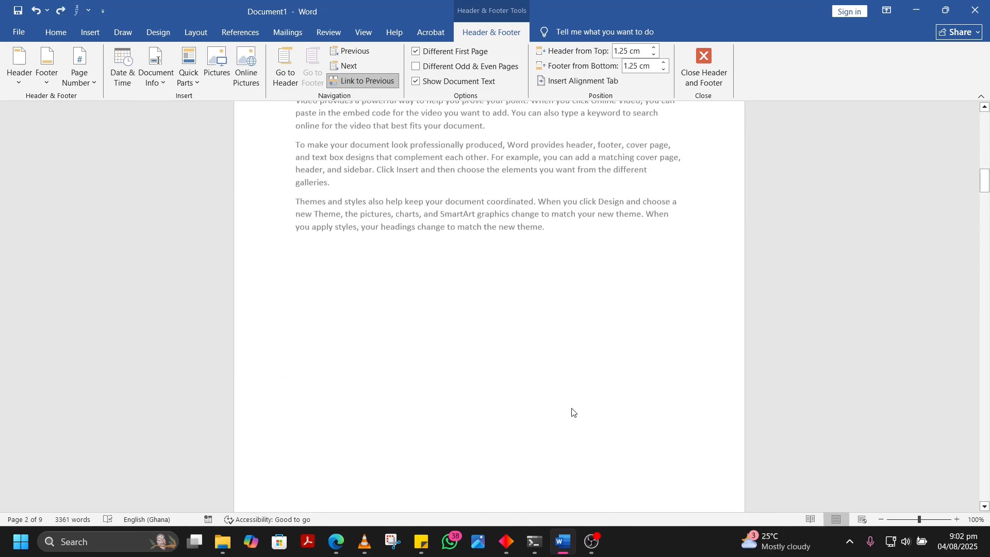
pyautogui.scroll(-9, 573, 410)
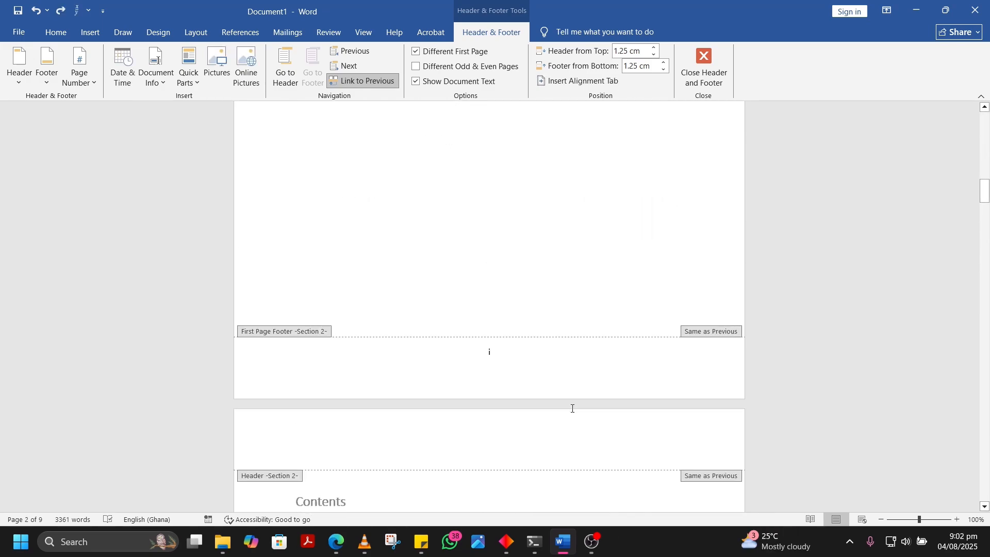
# Unlink the Dedication page's first-page footer in Section 2 from the previous section
pyautogui.scroll(20, 572, 408)
pyautogui.scroll(5, 571, 409)
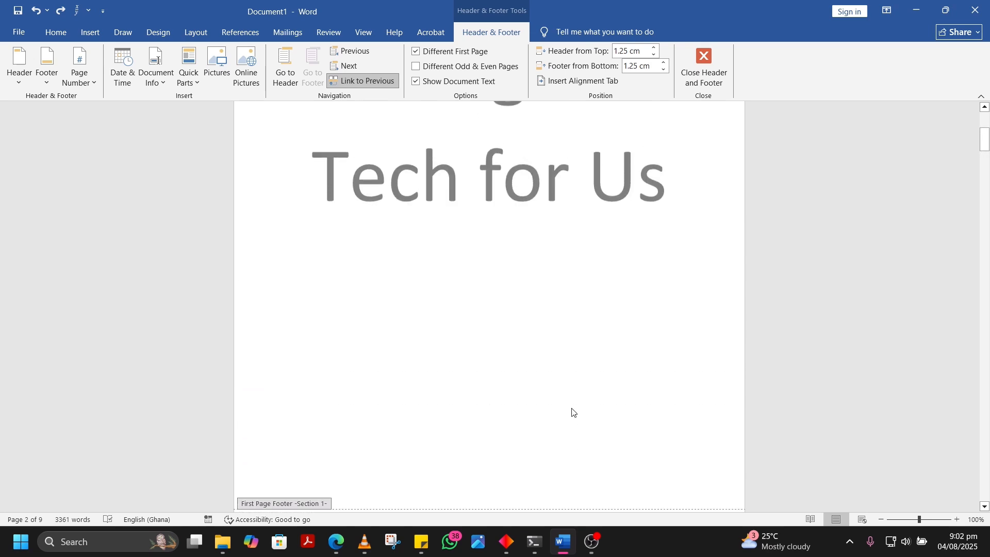
pyautogui.scroll(-8, 570, 409)
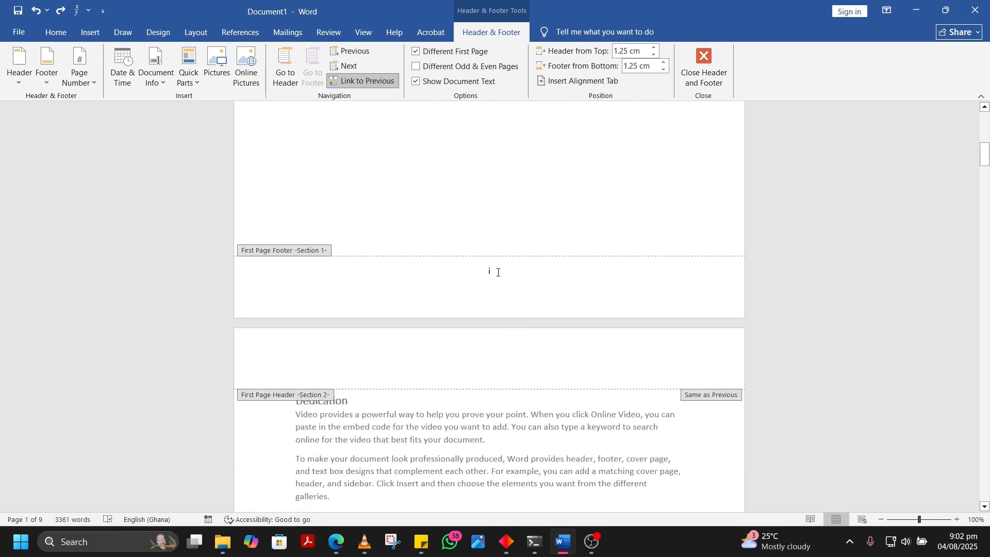
pyautogui.scroll(-4, 500, 275)
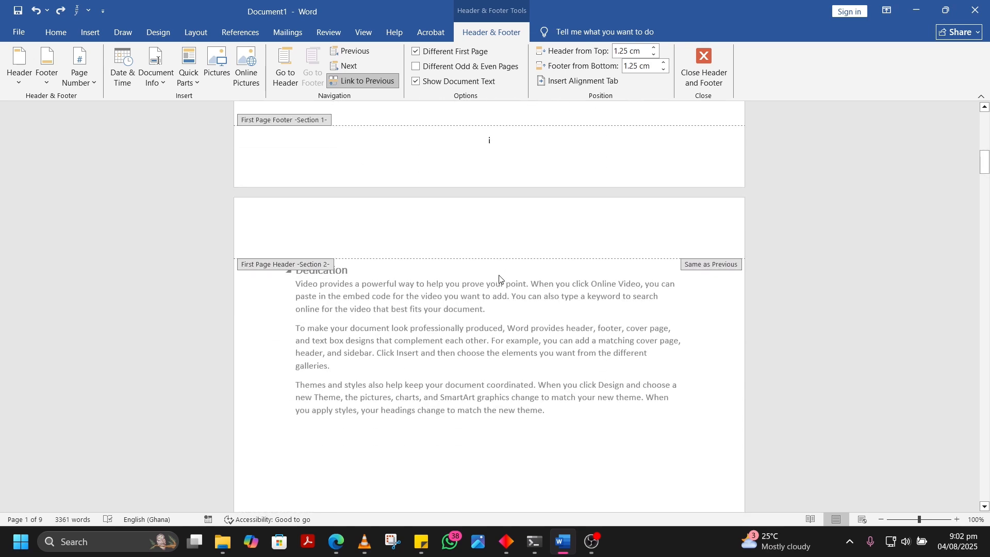
pyautogui.scroll(3, 499, 279)
pyautogui.scroll(-5, 499, 279)
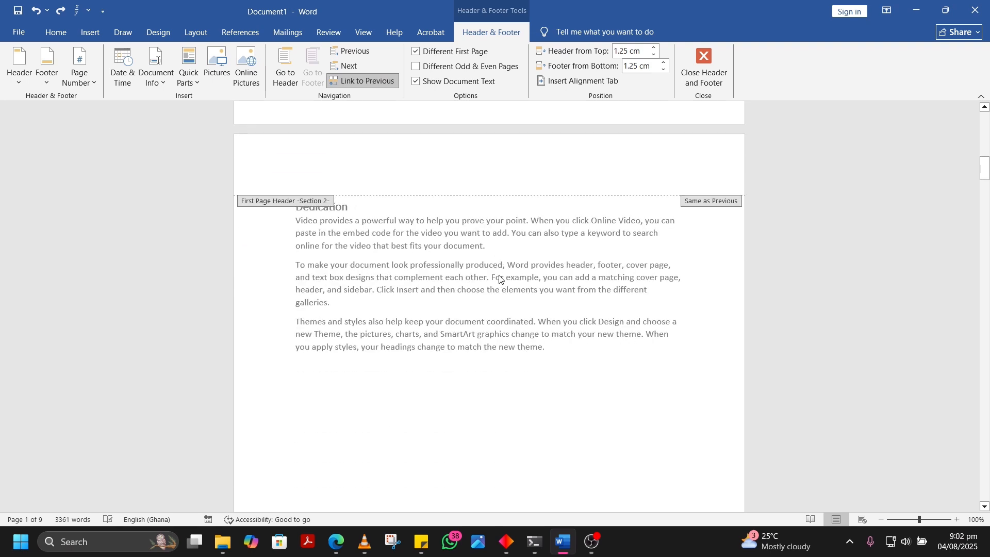
pyautogui.scroll(-3, 499, 279)
pyautogui.scroll(-2, 562, 448)
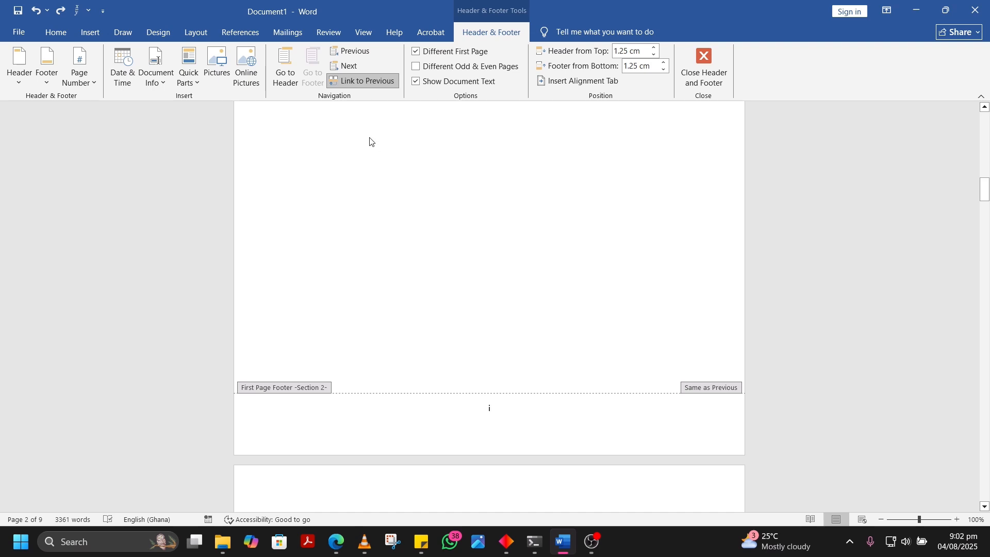
pyautogui.click(381, 80)
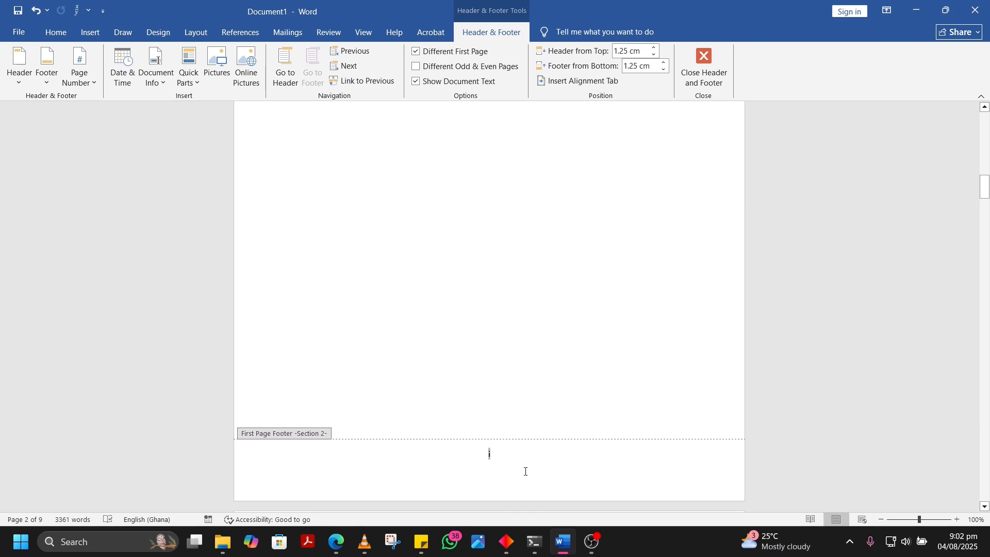
# Delete the page number i from the cover page's first-page footer in Section 1
pyautogui.scroll(15, 525, 471)
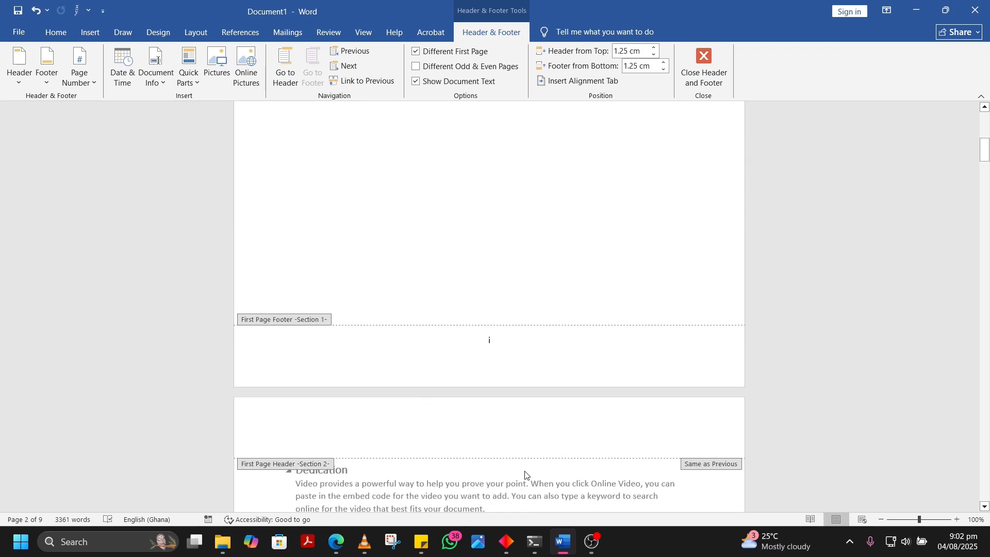
pyautogui.scroll(1, 526, 475)
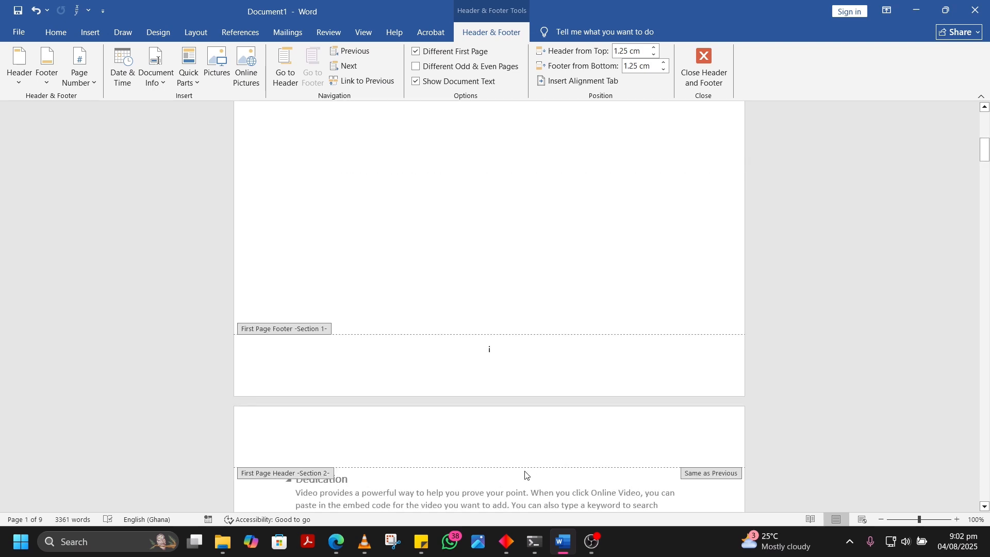
pyautogui.scroll(10, 525, 474)
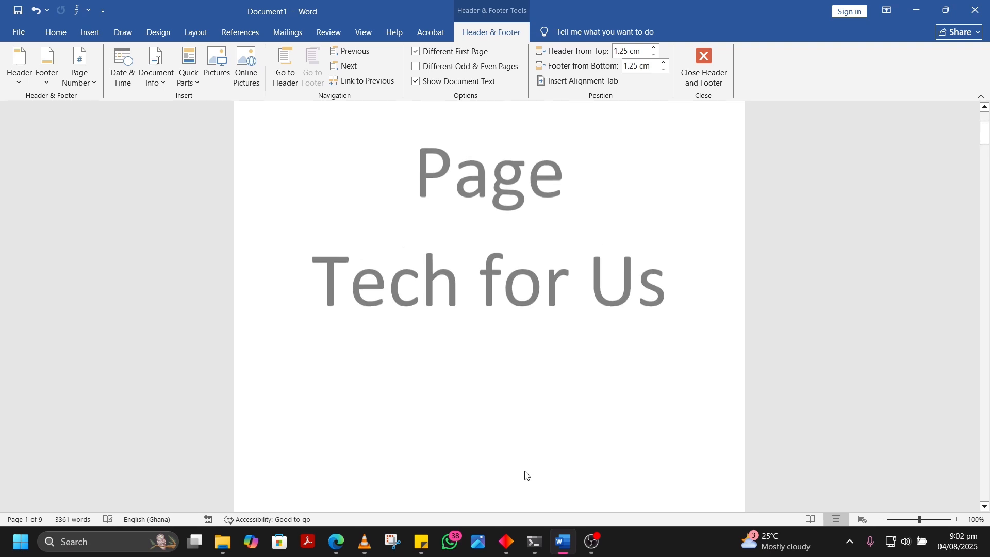
pyautogui.scroll(-20, 525, 474)
pyautogui.scroll(-7, 526, 475)
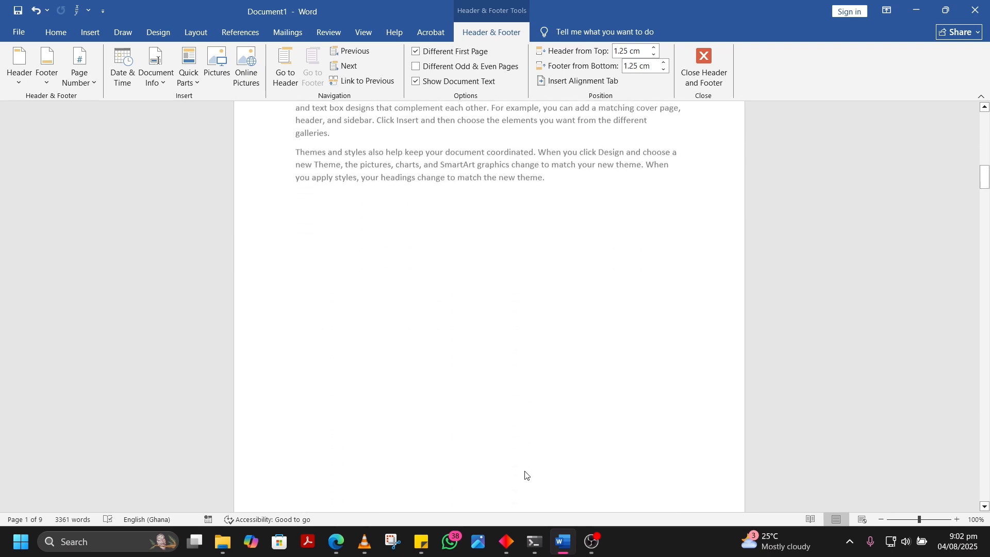
pyautogui.scroll(1, 526, 475)
pyautogui.scroll(10, 525, 474)
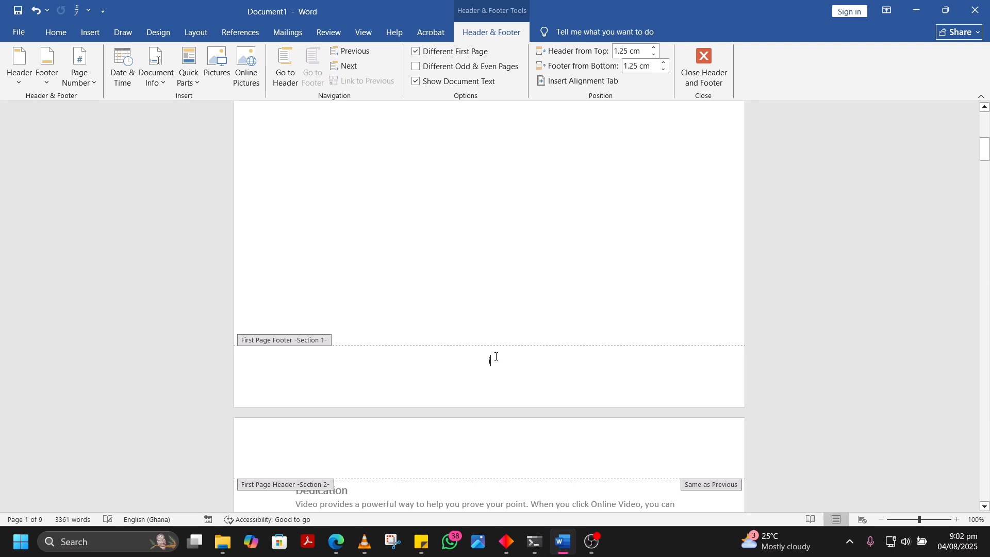
pyautogui.hotkey('ctrl', 'z')
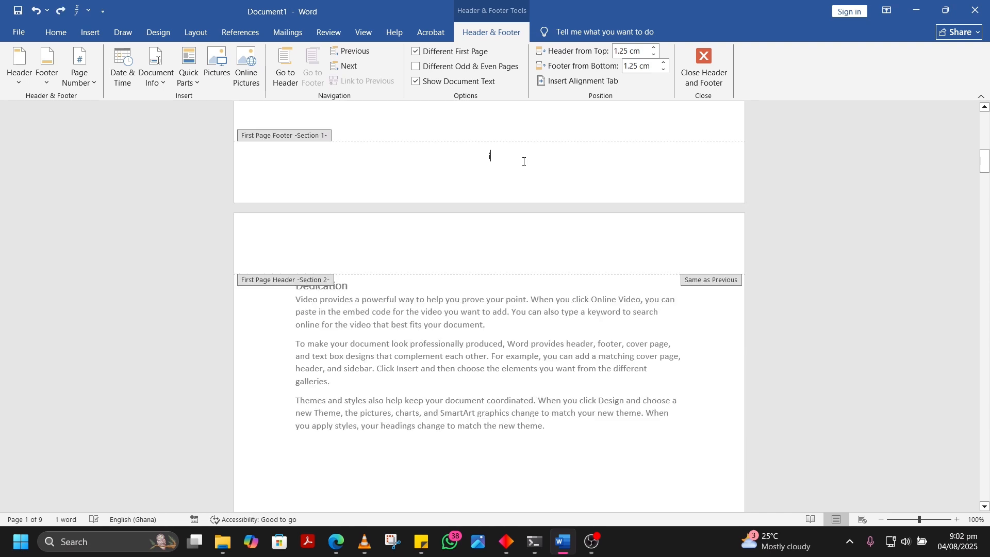
pyautogui.scroll(3, 524, 165)
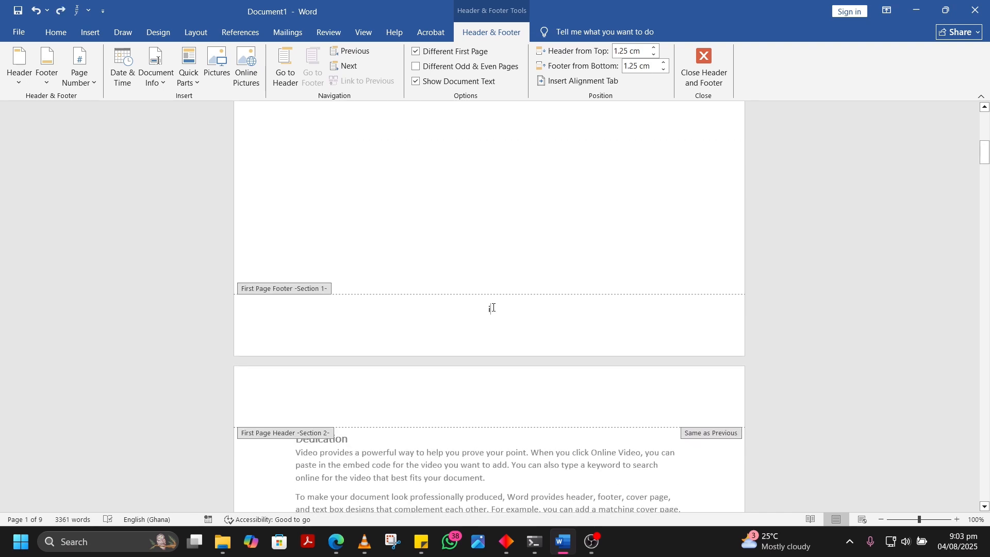
pyautogui.doubleClick(478, 308)
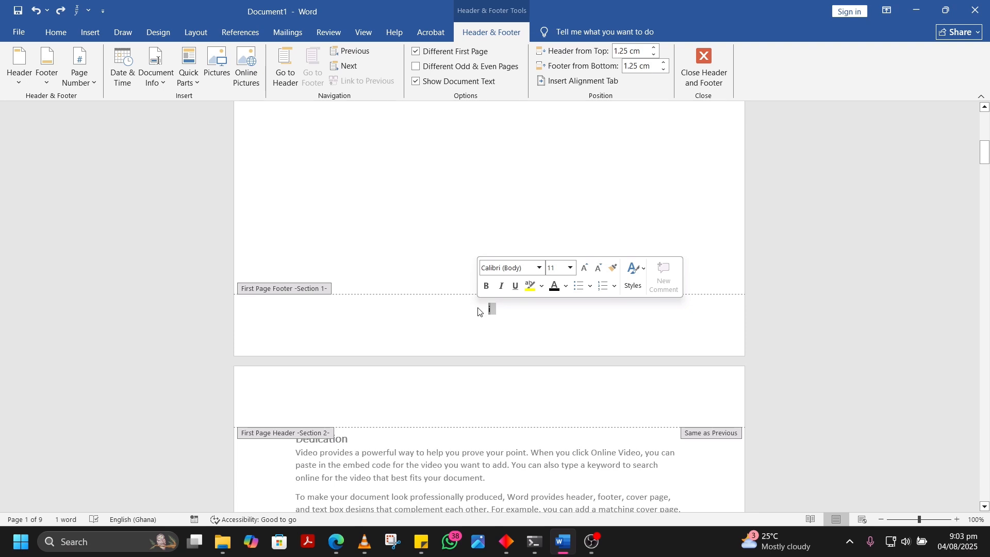
pyautogui.press('Delete')
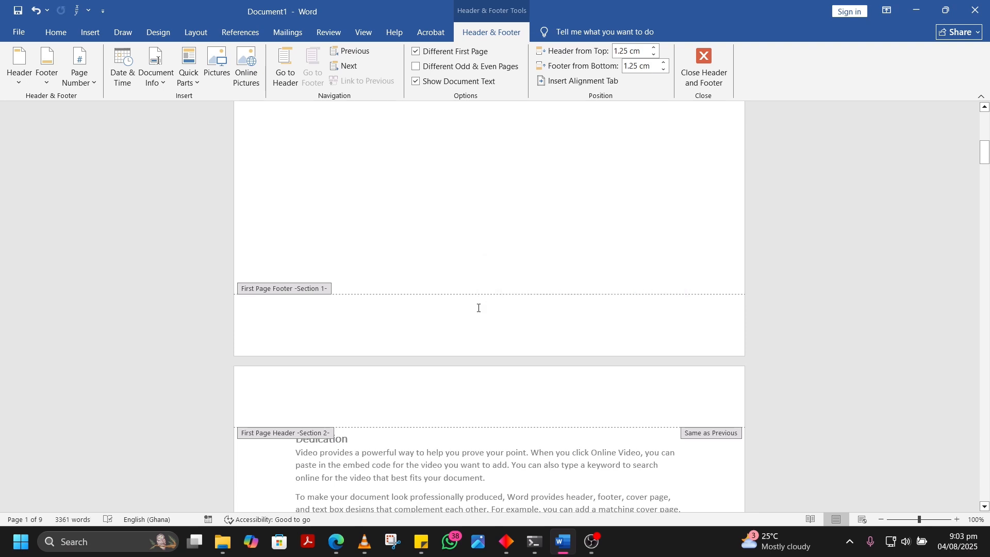
# Compare the footers of the cover page, the Dedication page and the contents page up to the Introduction
pyautogui.scroll(-10, 478, 311)
pyautogui.scroll(-3, 478, 311)
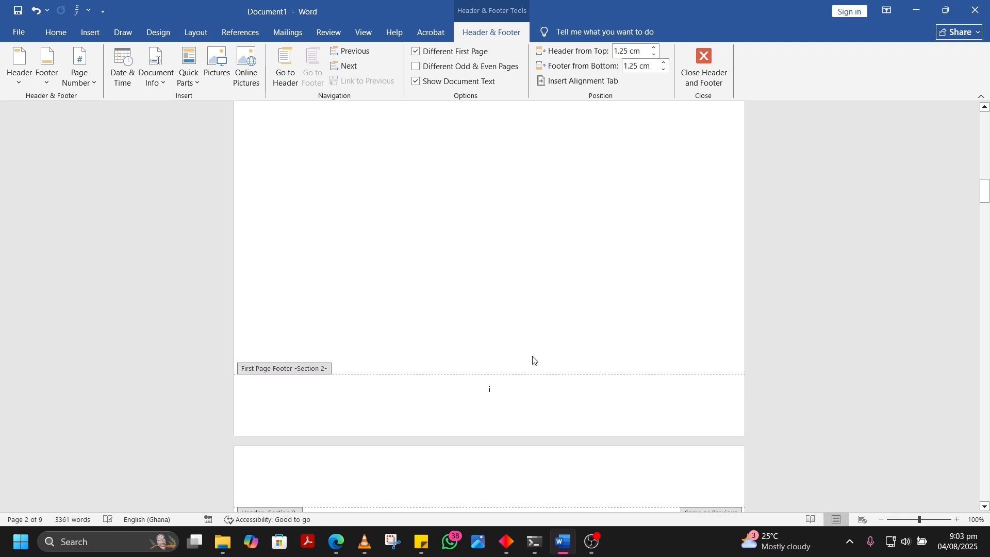
pyautogui.scroll(10, 505, 376)
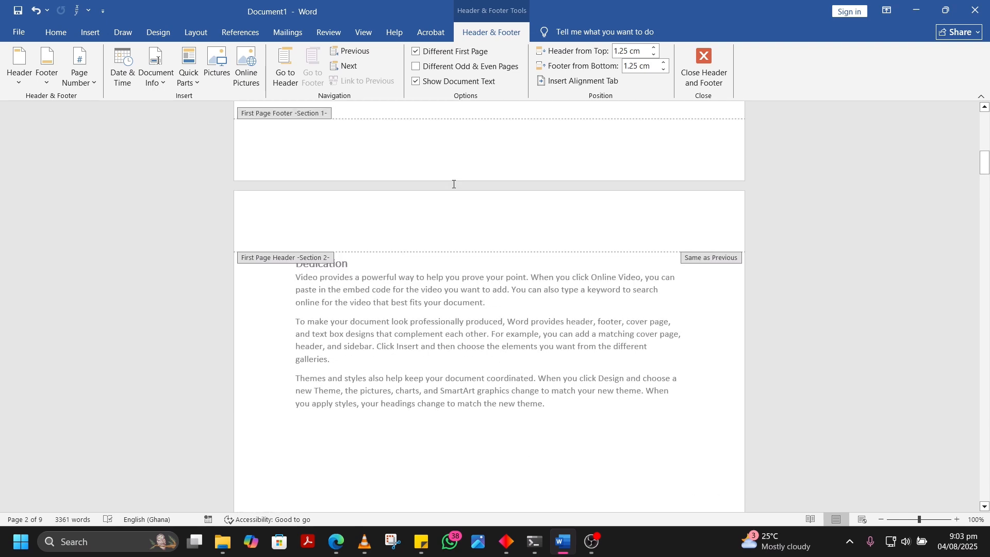
pyautogui.scroll(-5, 529, 362)
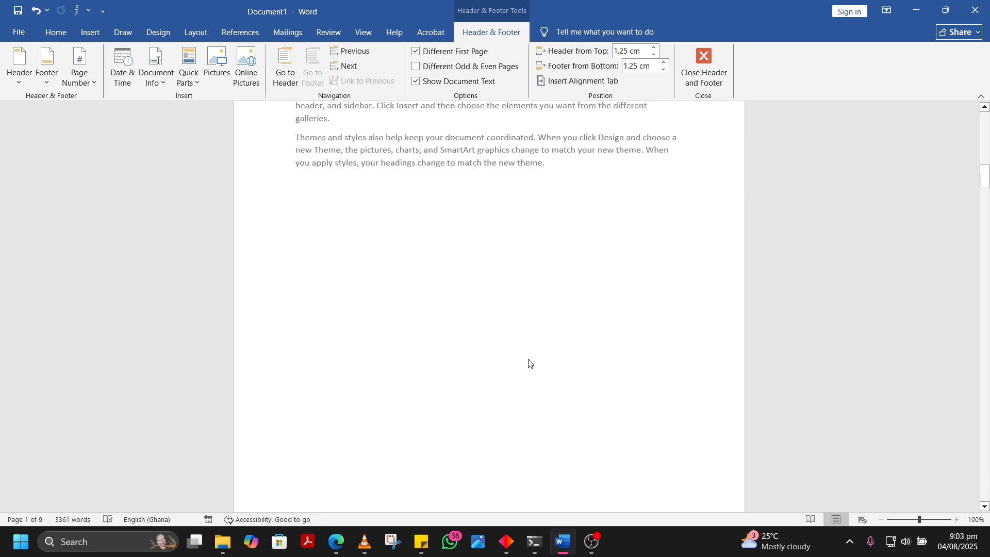
pyautogui.scroll(-3, 529, 363)
pyautogui.scroll(5, 528, 362)
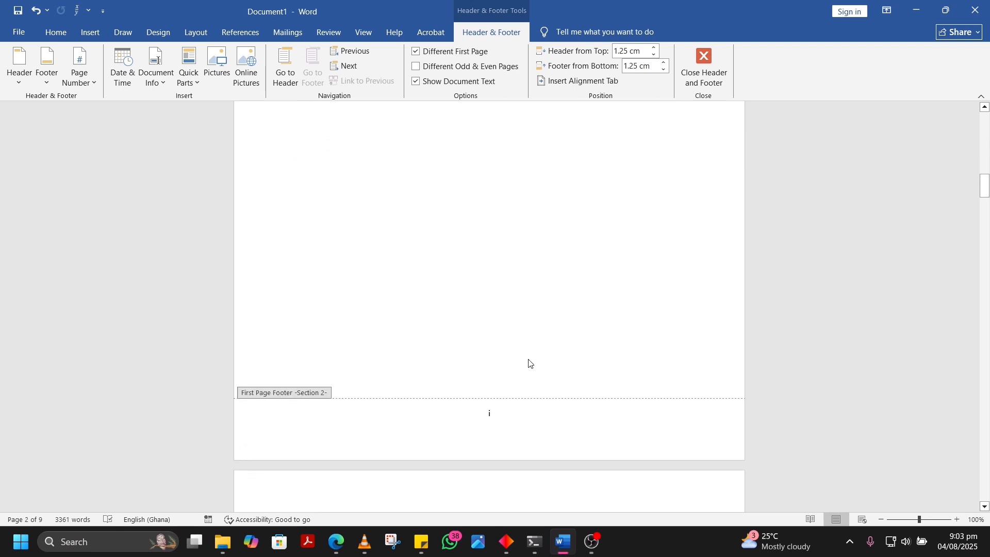
pyautogui.scroll(10, 528, 363)
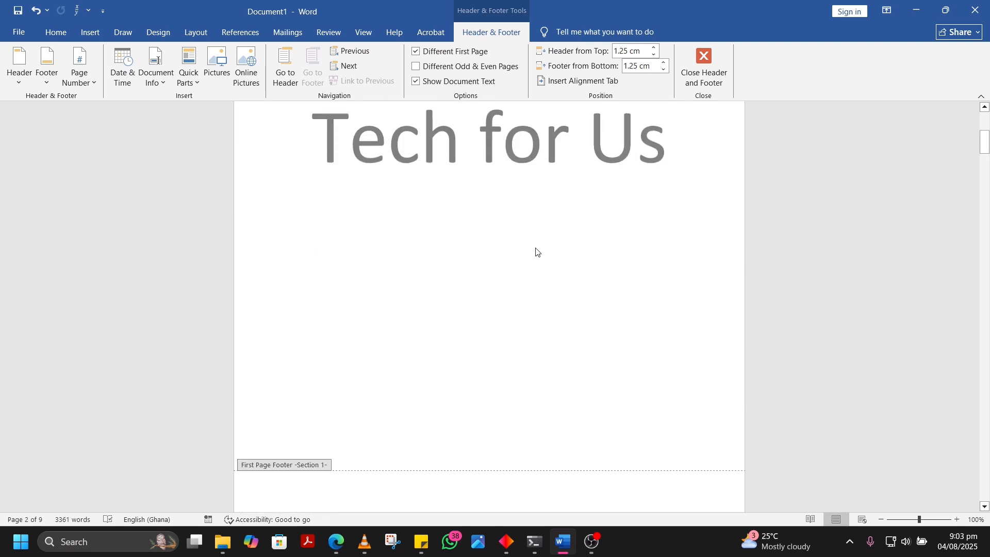
pyautogui.scroll(-9, 499, 236)
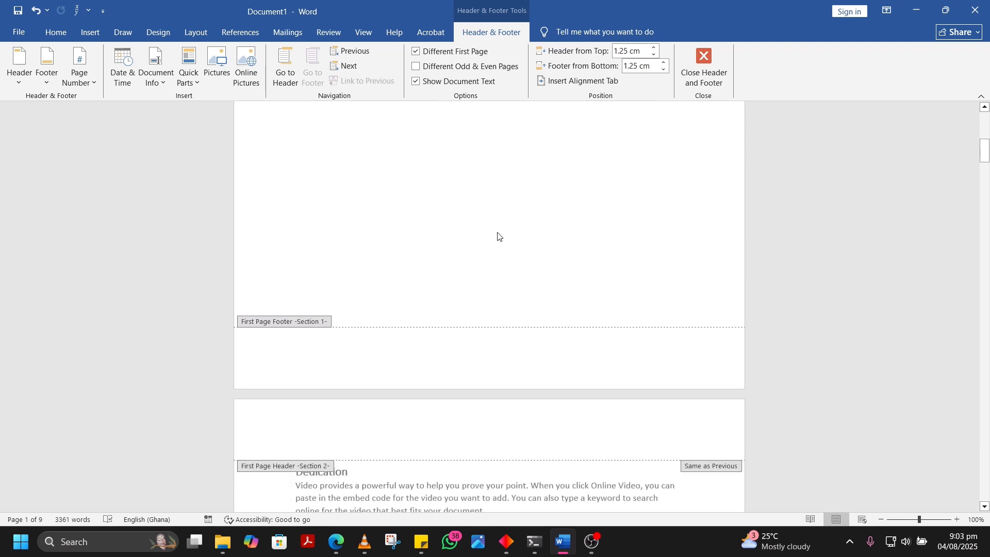
pyautogui.scroll(-10, 478, 344)
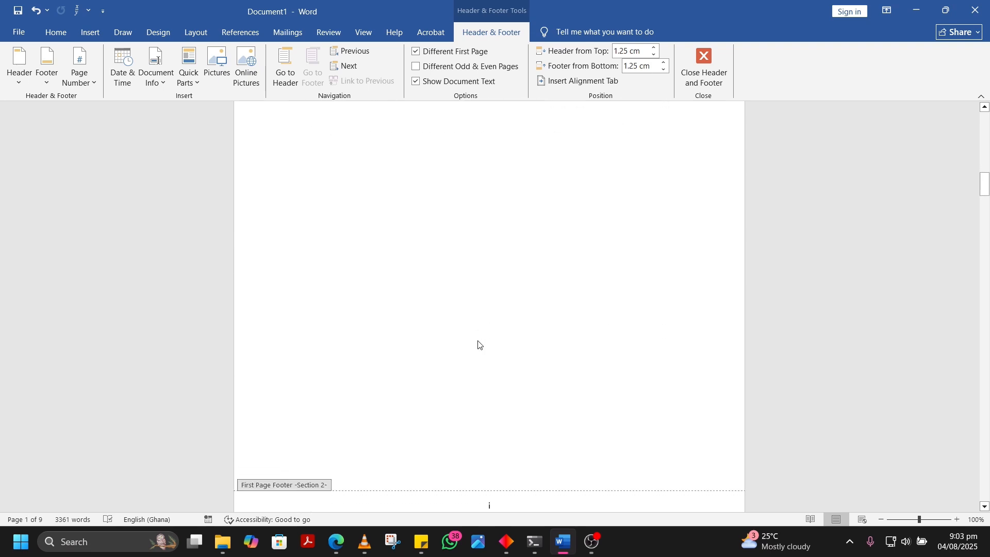
pyautogui.scroll(-7, 491, 312)
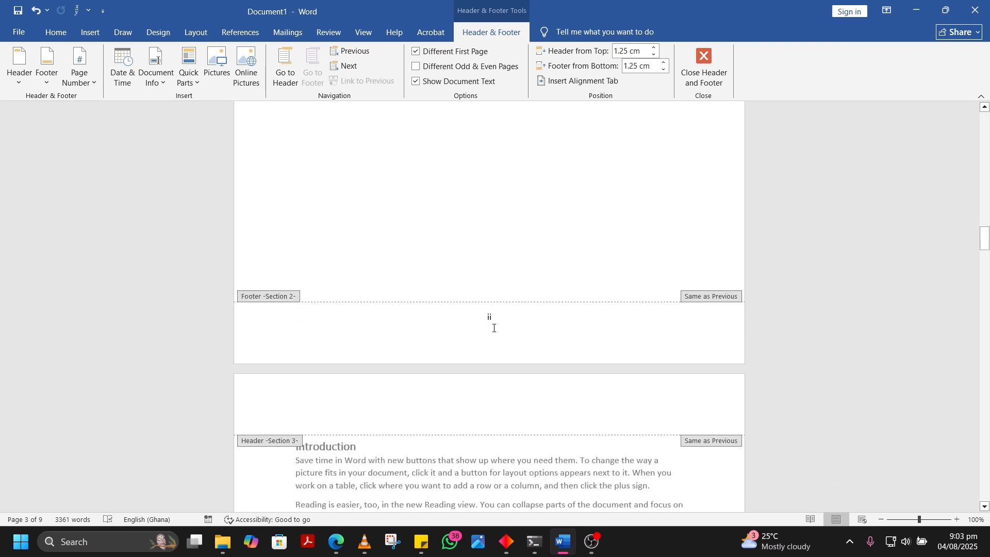
pyautogui.scroll(10, 493, 328)
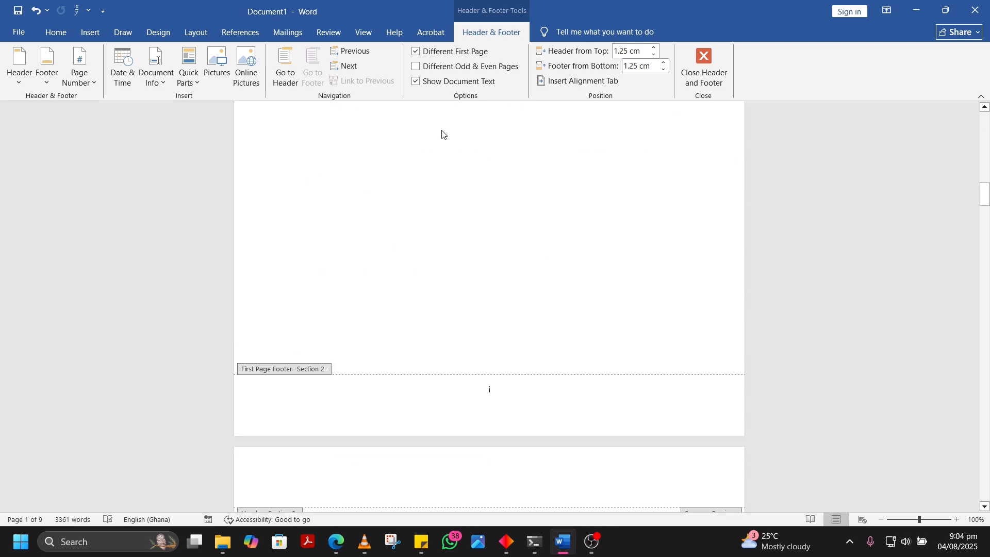
pyautogui.scroll(10, 442, 134)
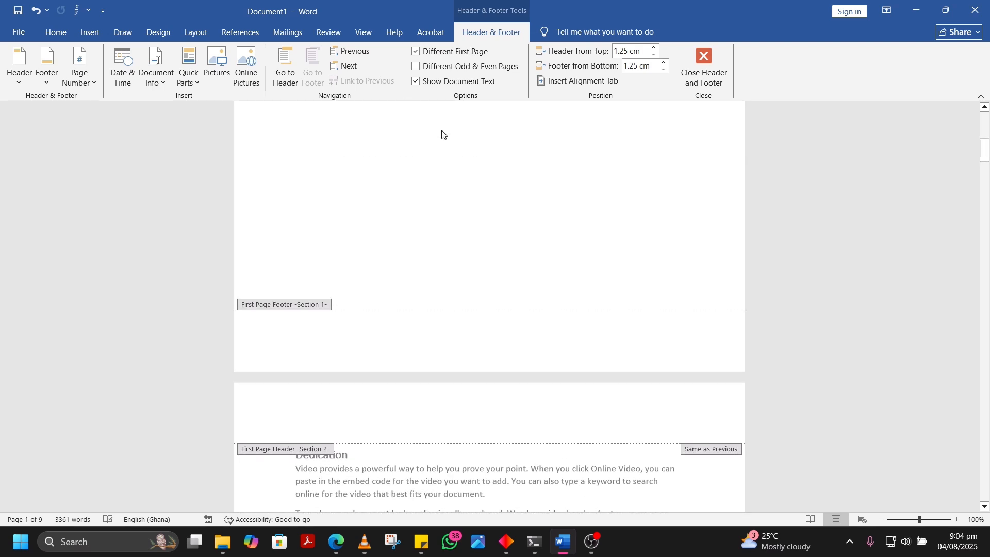
pyautogui.scroll(1, 539, 395)
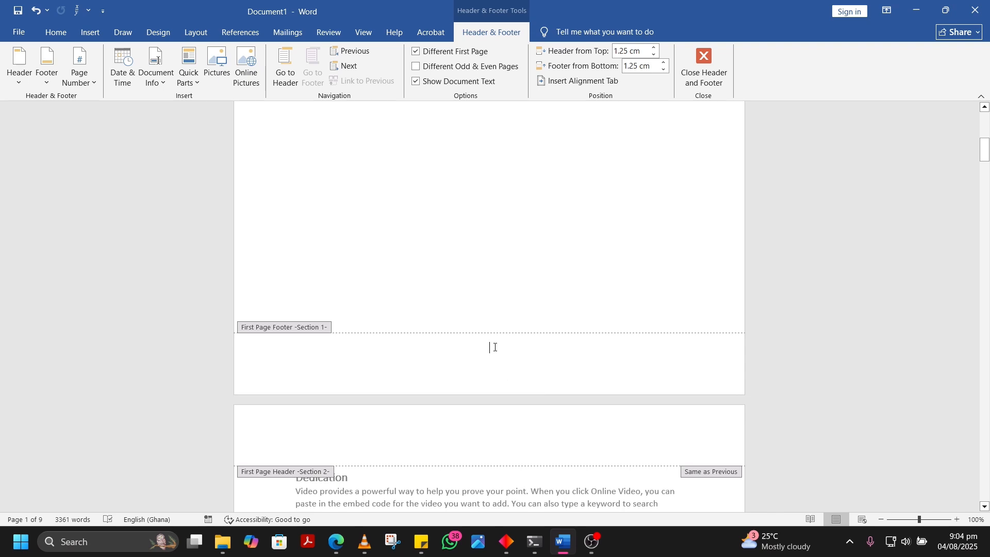
# Close header and footer editing and review the page numbers from the cover page to the contents page
pyautogui.click(712, 63)
pyautogui.scroll(-9, 500, 371)
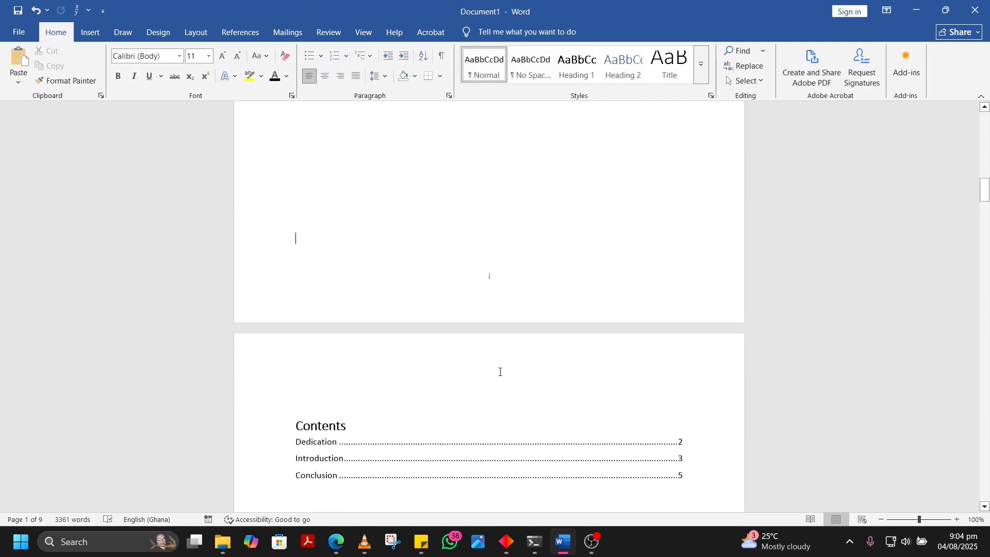
pyautogui.scroll(16, 500, 372)
pyautogui.scroll(-3, 499, 372)
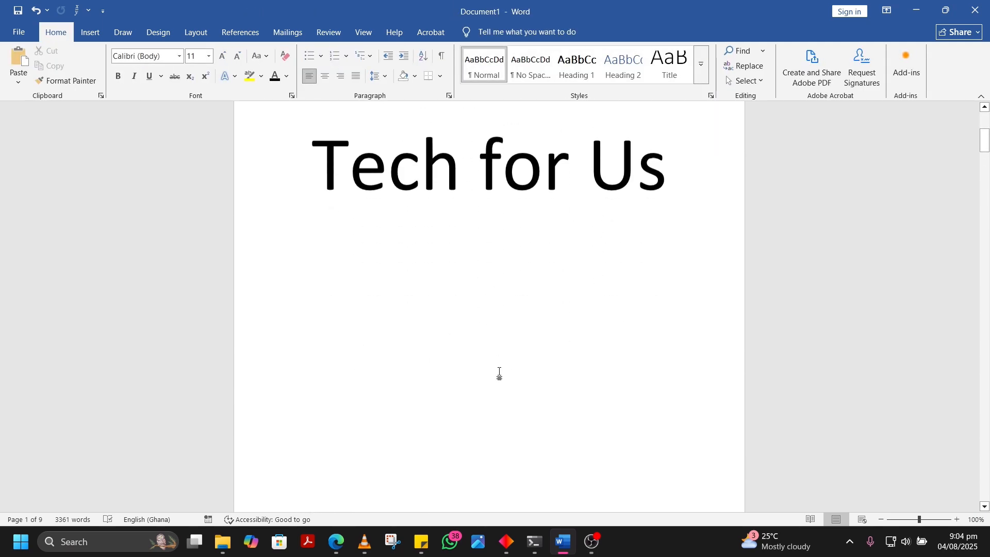
pyautogui.scroll(-15, 499, 373)
pyautogui.scroll(8, 499, 372)
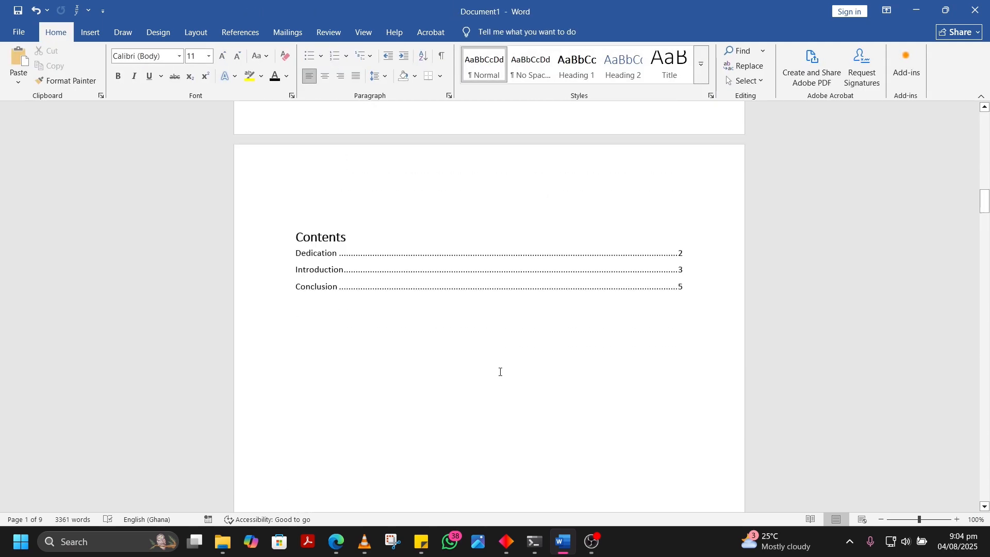
# Update the table of contents on the Contents page using the option to update page numbers only
pyautogui.scroll(5, 499, 371)
pyautogui.scroll(-4, 500, 371)
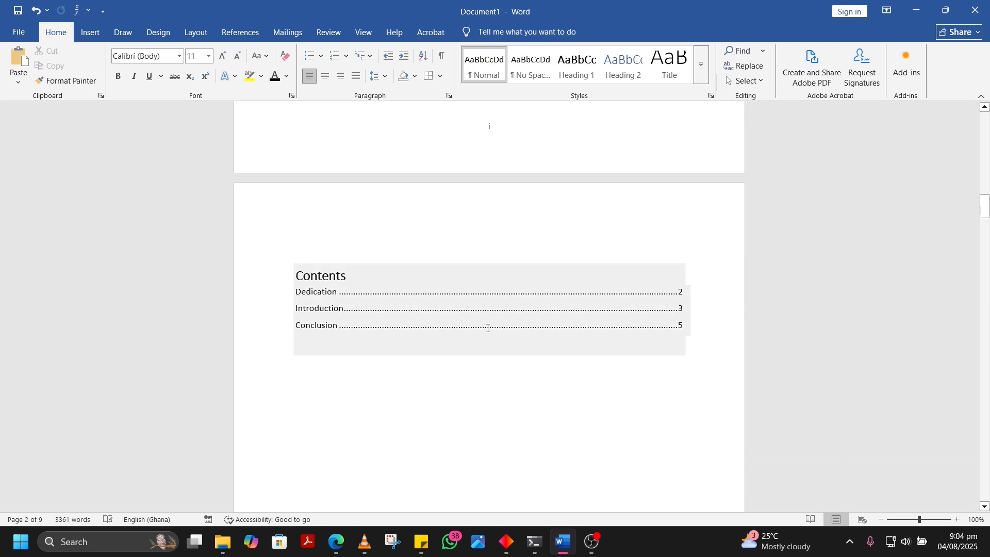
pyautogui.click(384, 284)
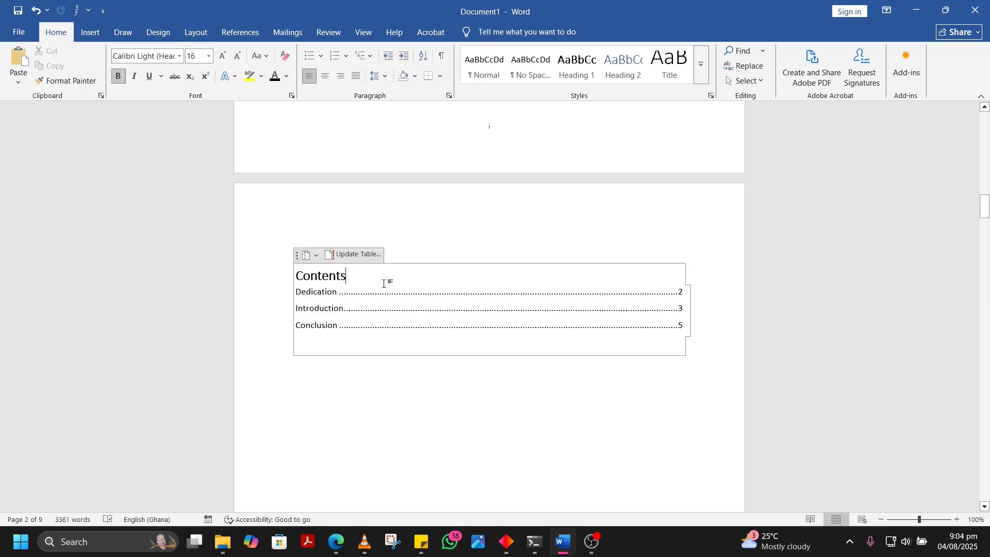
pyautogui.click(345, 257)
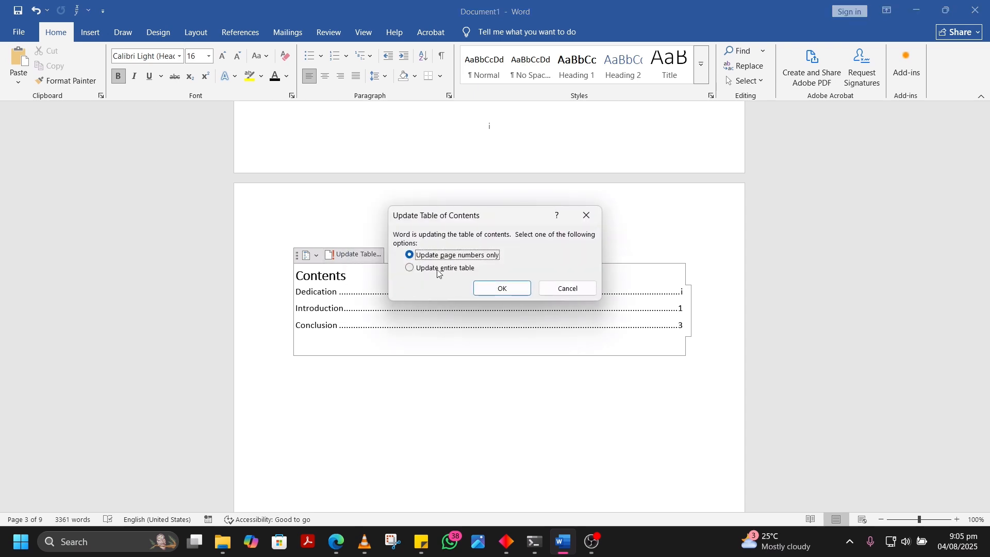
pyautogui.click(507, 290)
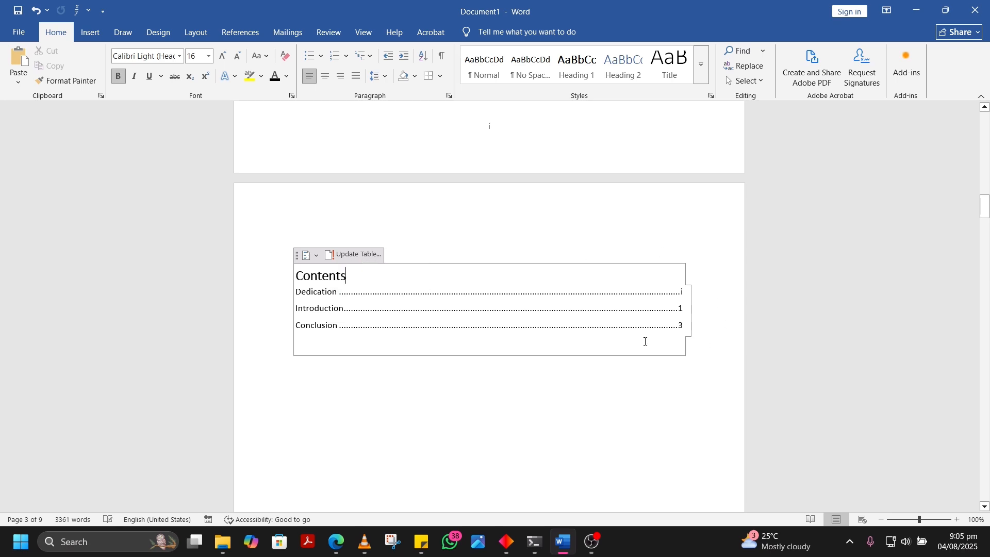
pyautogui.scroll(-10, 644, 342)
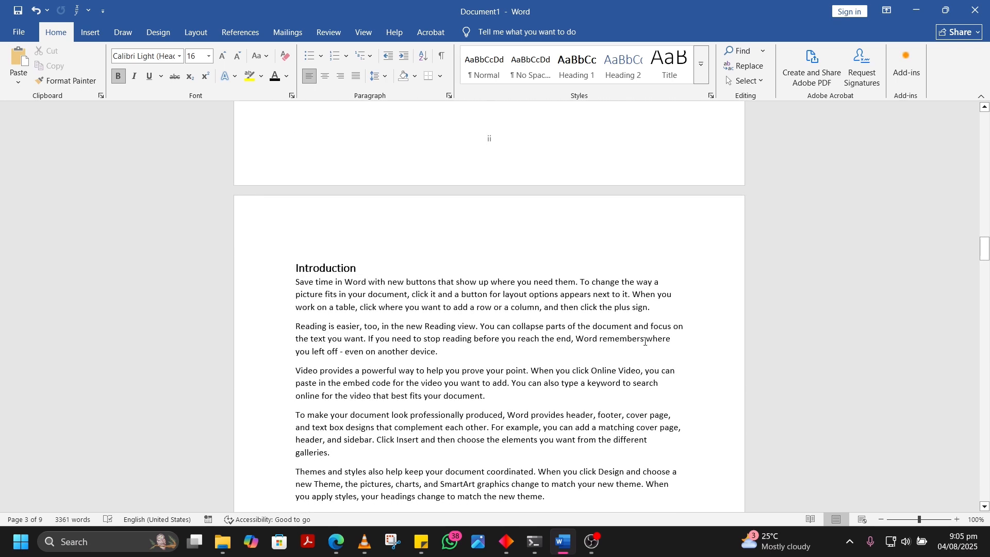
pyautogui.scroll(10, 645, 341)
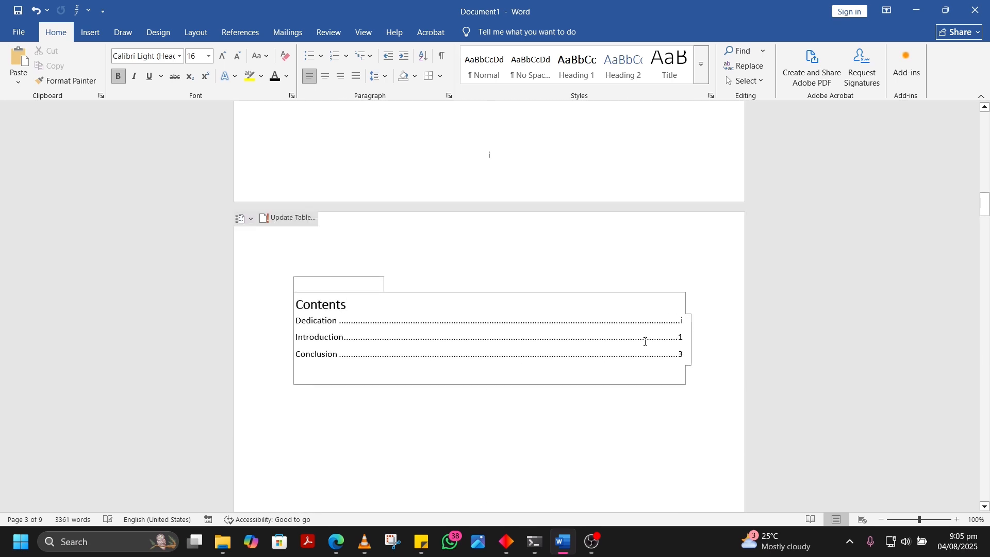
pyautogui.scroll(15, 645, 342)
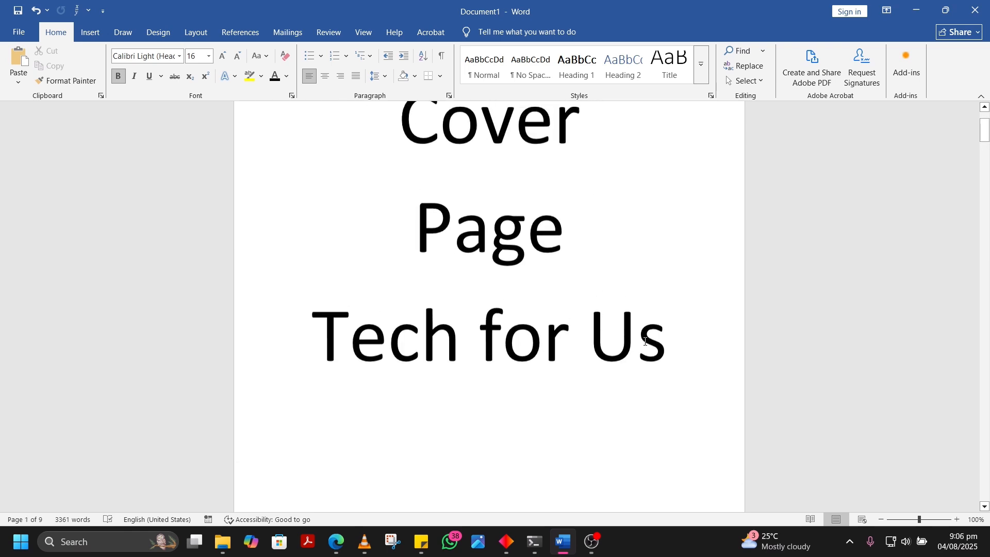
pyautogui.scroll(-2, 644, 341)
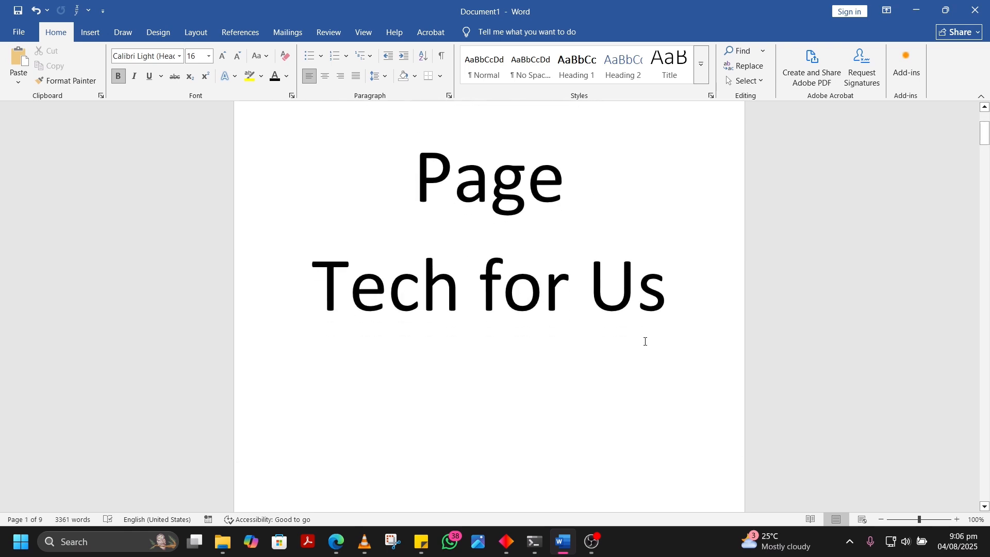
pyautogui.scroll(-4, 645, 341)
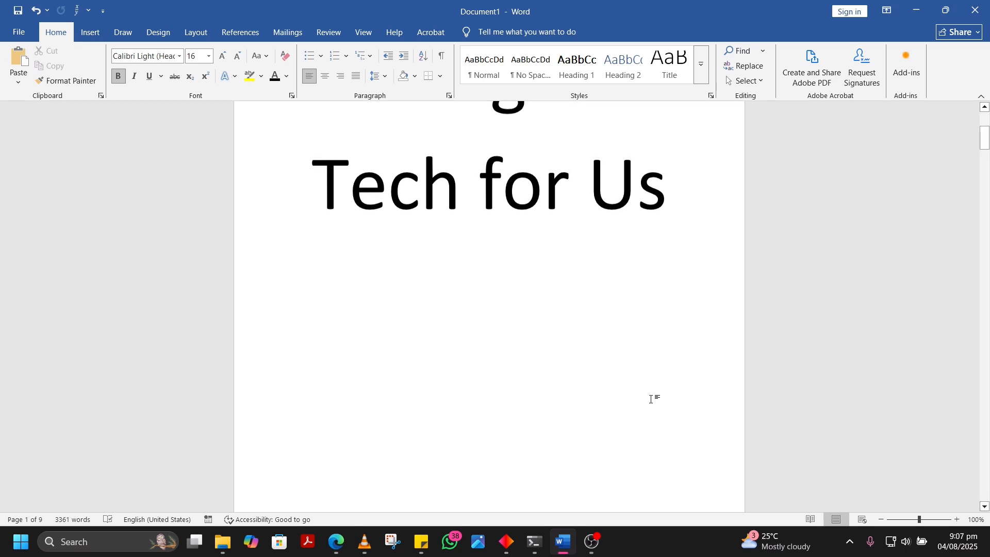
pyautogui.scroll(3, 652, 399)
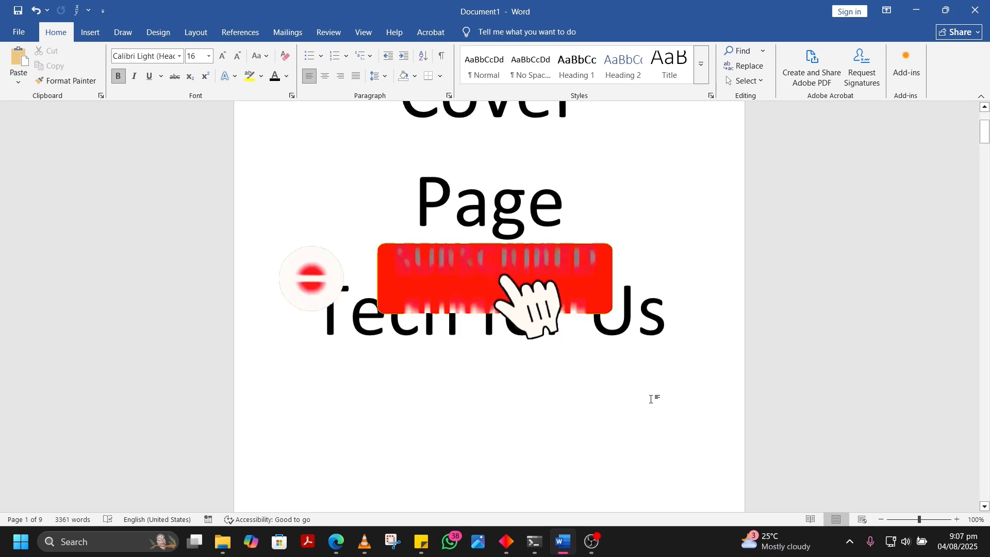